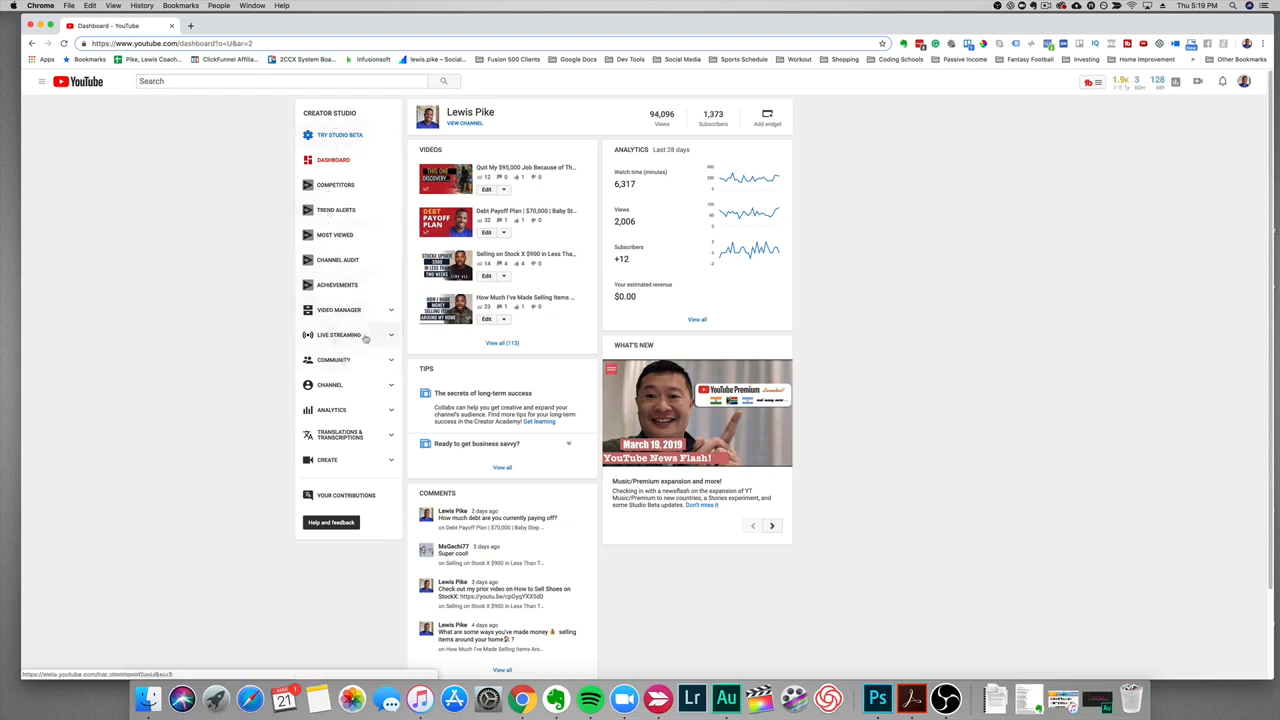
Open the Stream now page for live streaming and look over the thumbnail, basic info and encoder setup
left_click(366, 339)
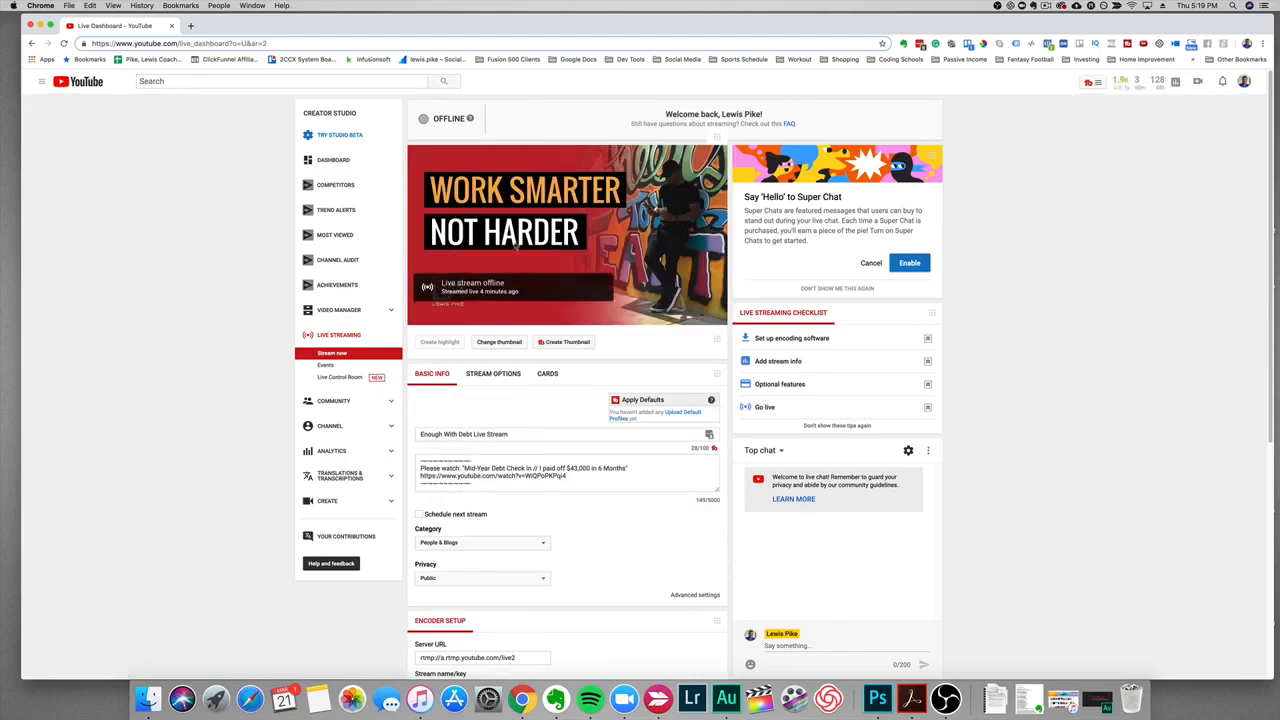
scroll(514, 240, "down", 1)
scroll(514, 236, "up", 1)
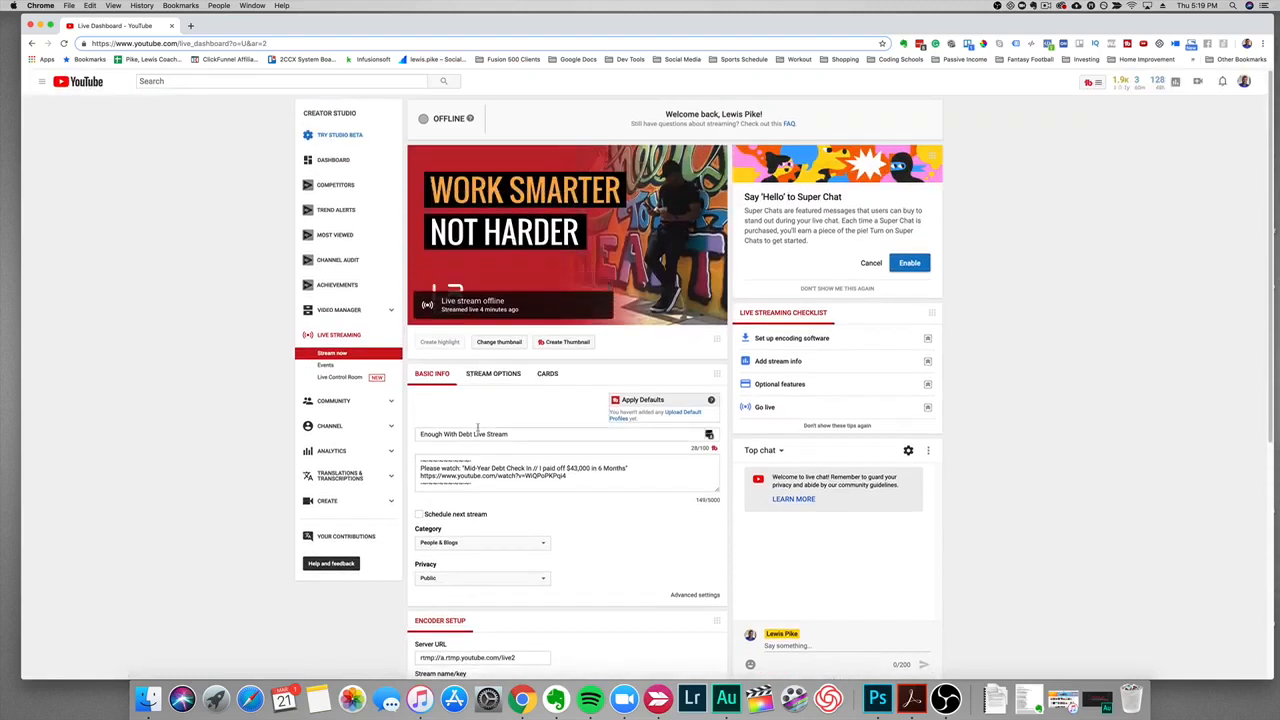
scroll(501, 404, "down", 2)
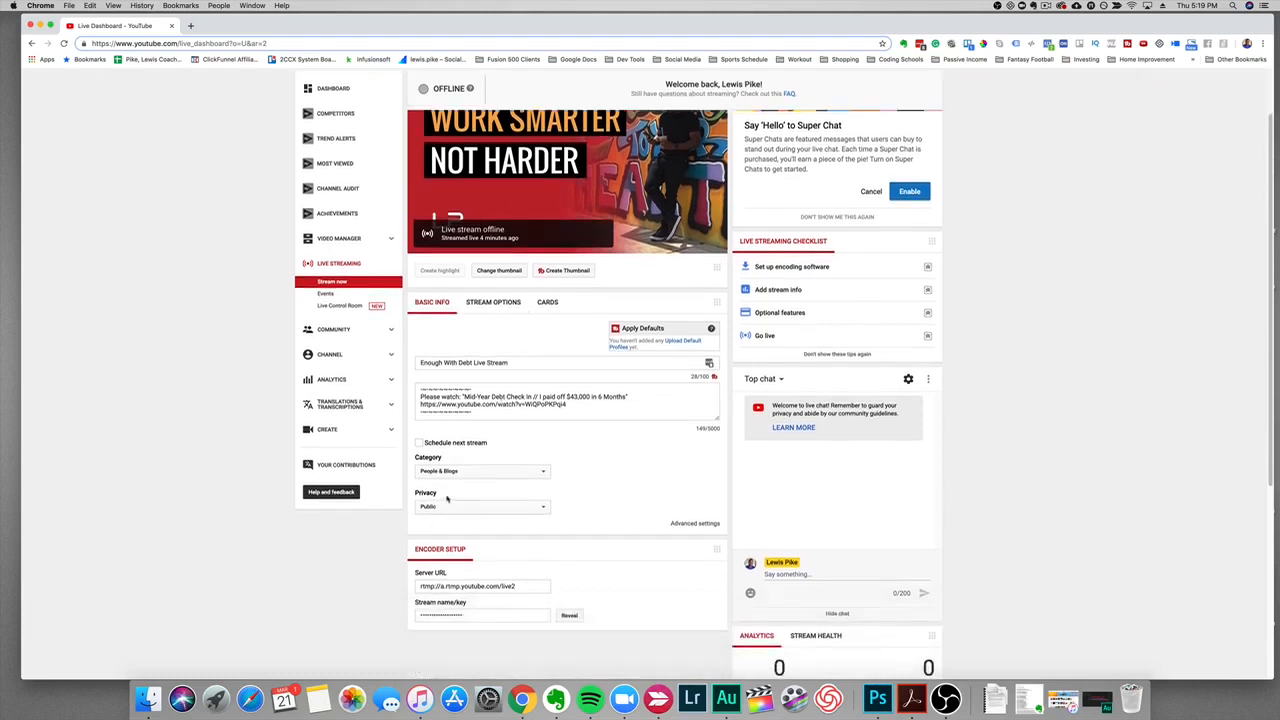
scroll(497, 436, "up", 2)
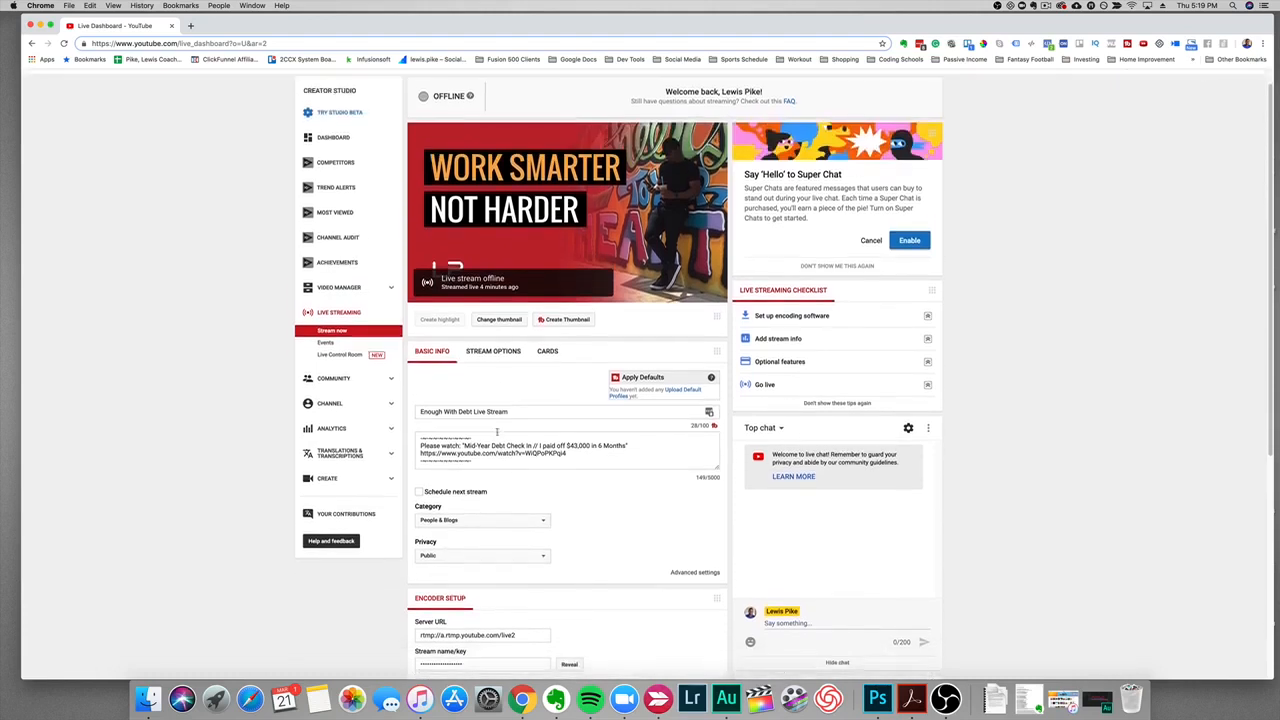
scroll(500, 340, "down", 1)
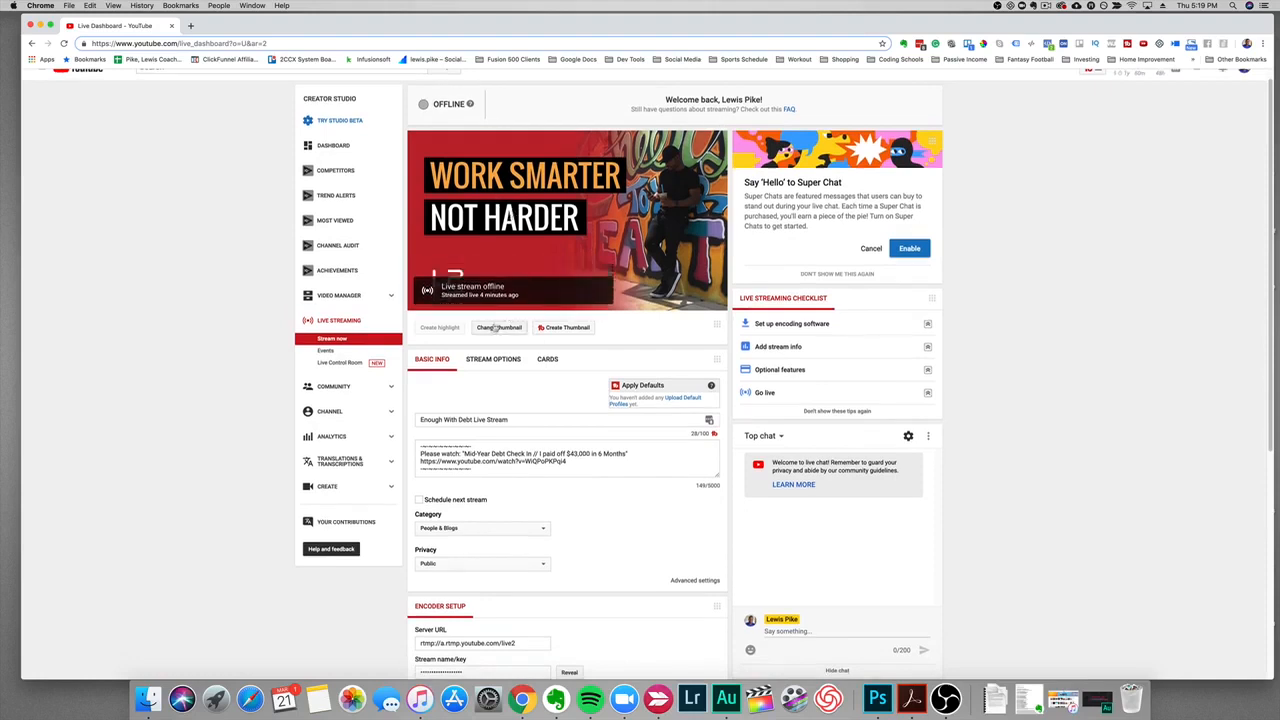
scroll(500, 350, "down", 3)
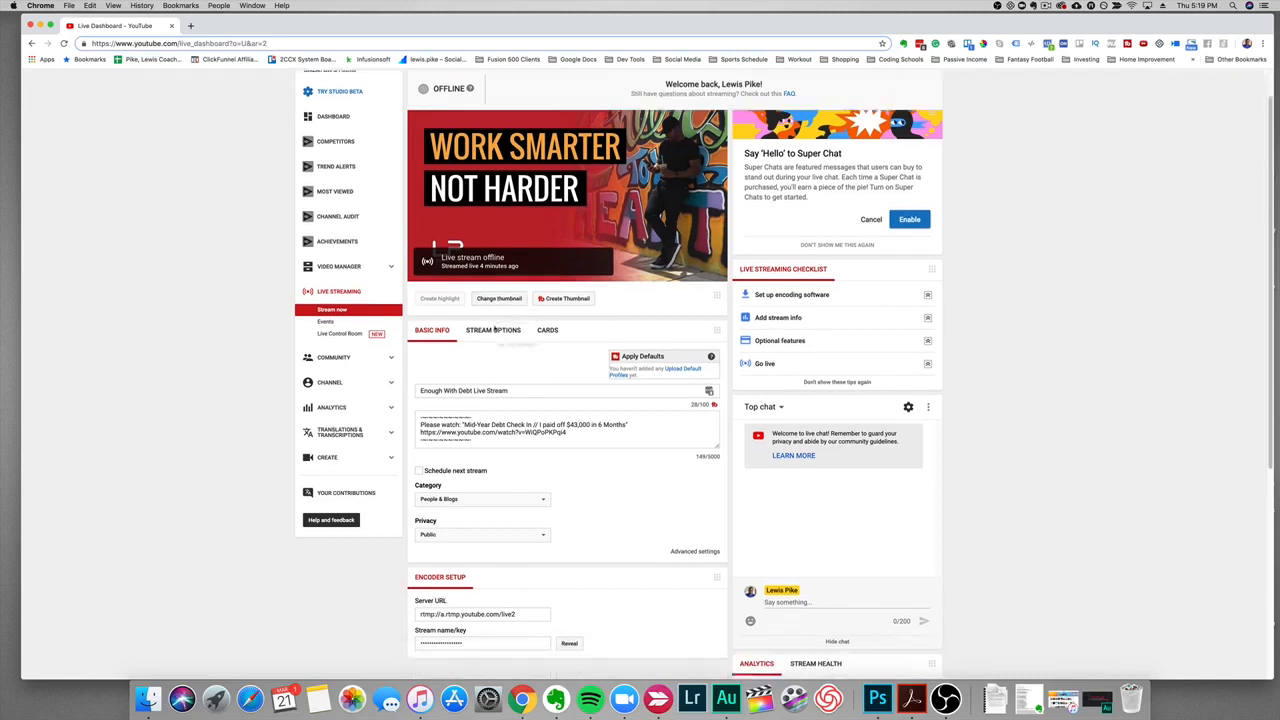
Replace the live stream's title with "Work Harder Not Smarter"
triple_click(517, 379)
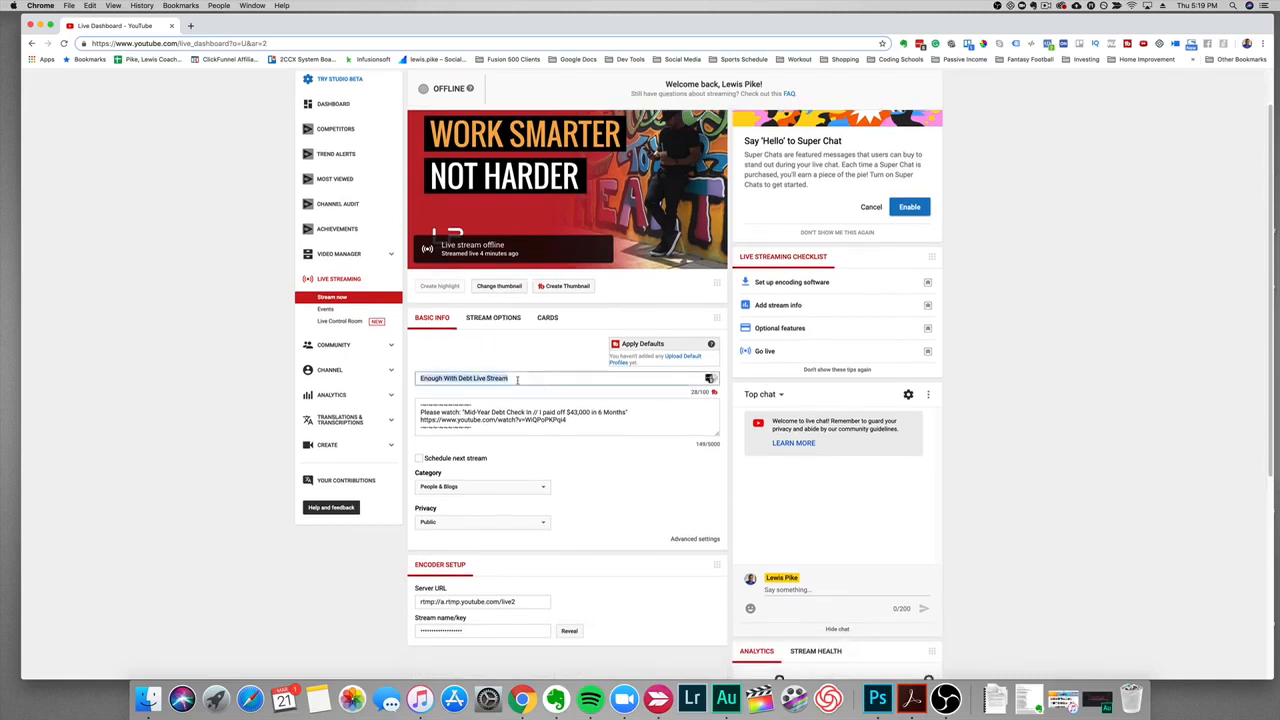
type("WORk Harder Not Smarter")
key("Tab")
scroll(494, 430, "up", 1)
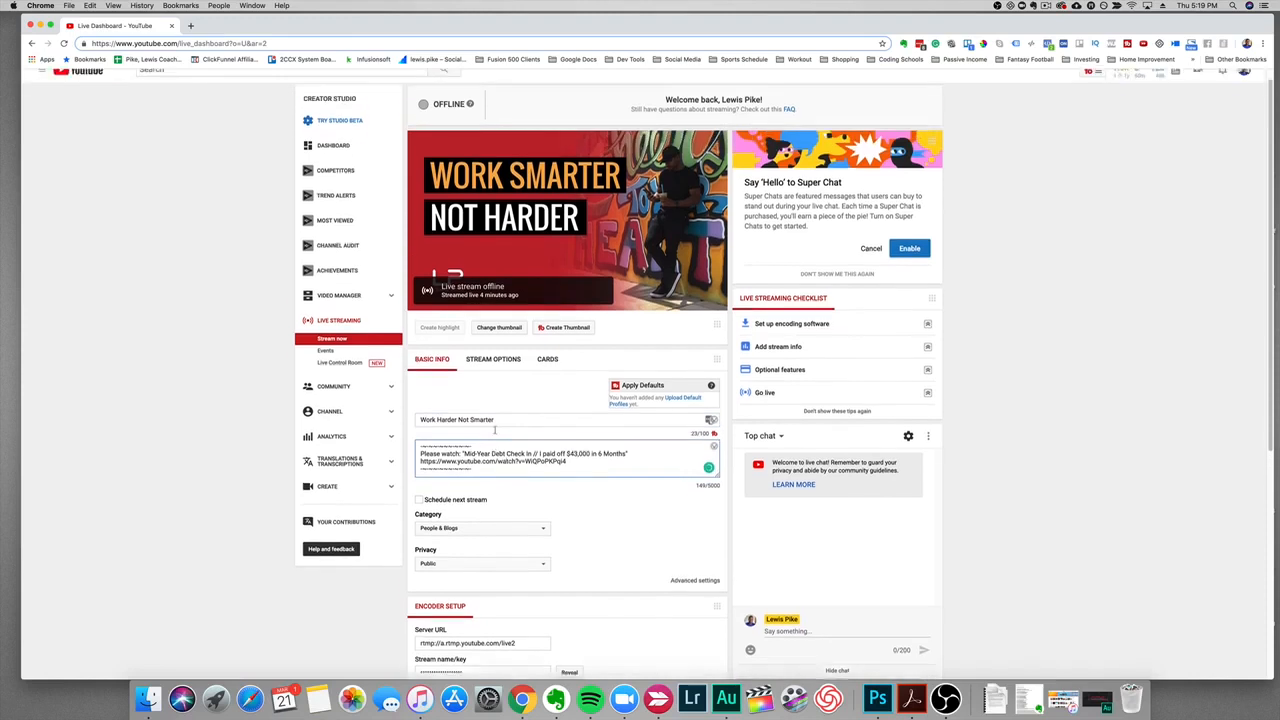
Review the available category and privacy options for the live stream without changing them
scroll(494, 430, "down", 1)
scroll(488, 428, "down", 1)
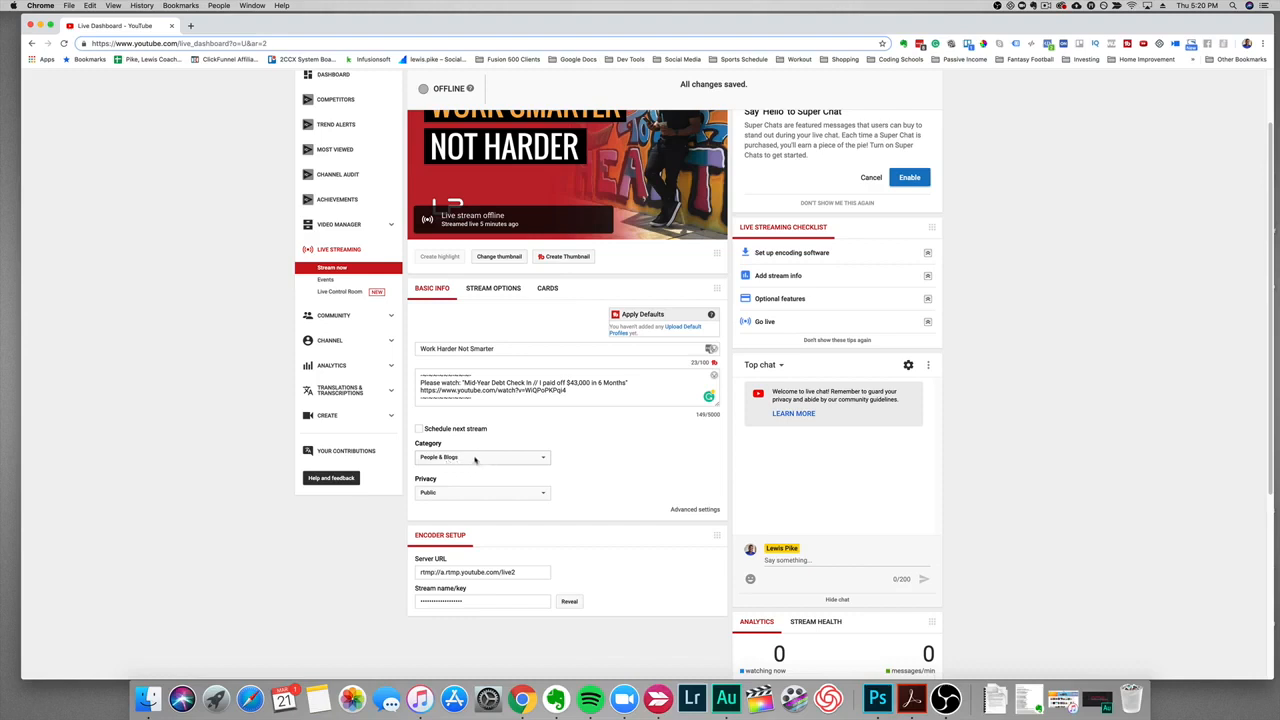
left_click(492, 460)
left_click(657, 463)
left_click(634, 481)
left_click(547, 494)
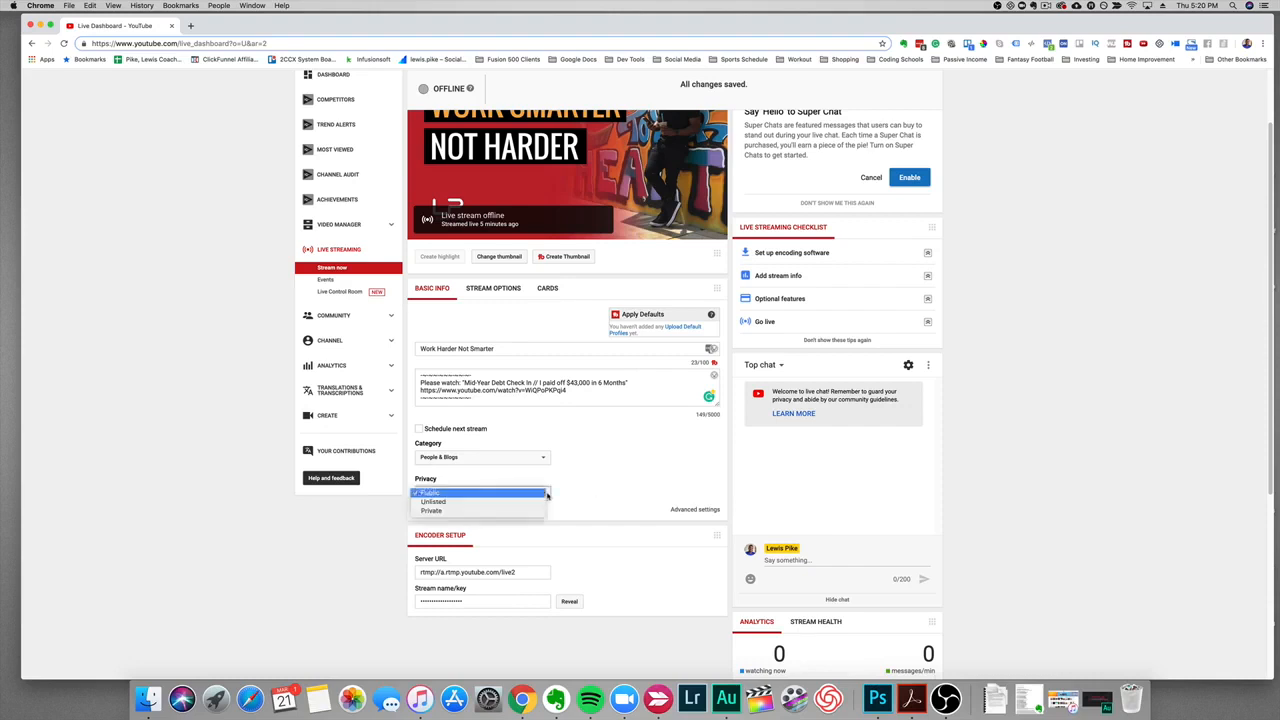
left_click(645, 477)
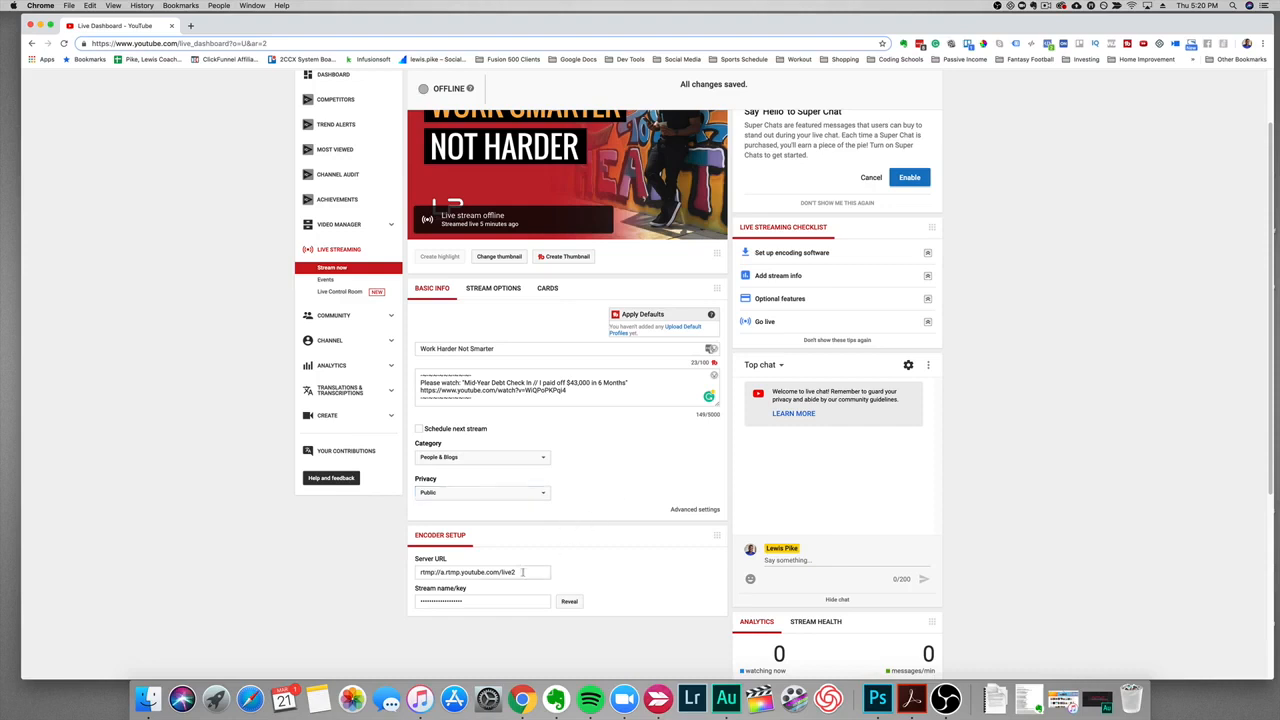
Switch to OBS, reposition its window over the dashboard and enlarge it
left_click(461, 600)
left_click(945, 698)
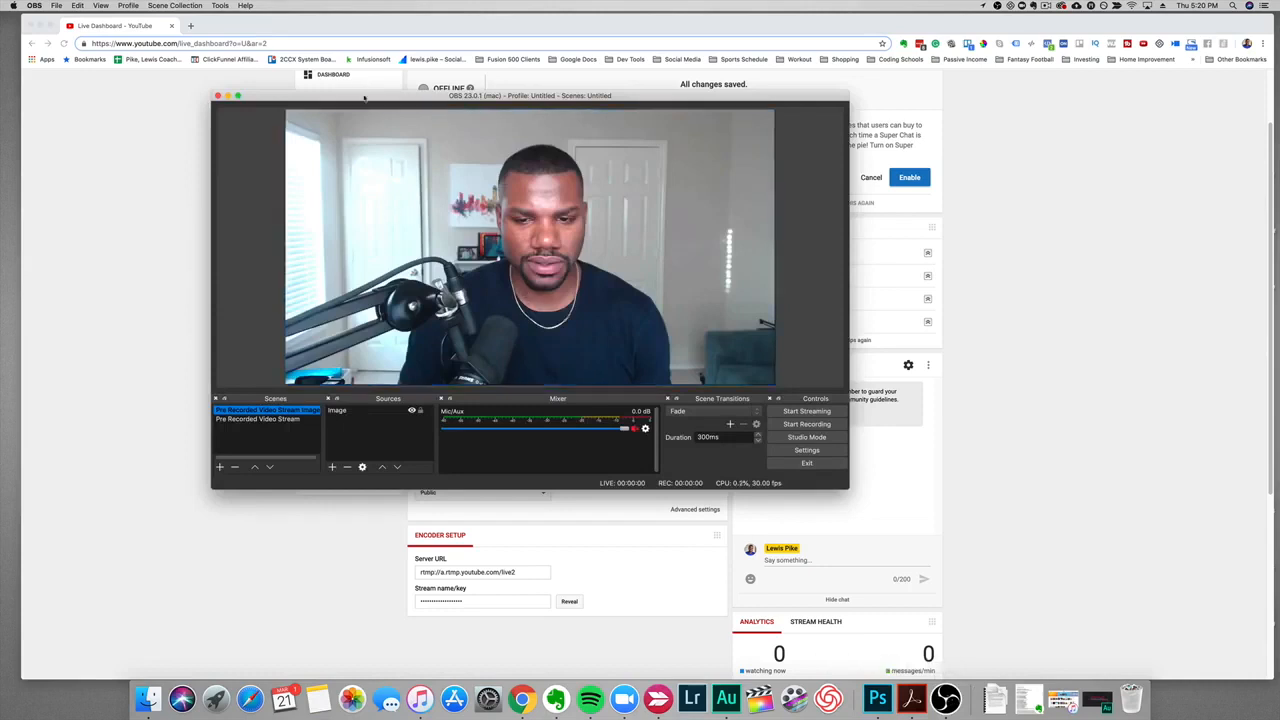
left_click_drag(364, 96, 348, 97)
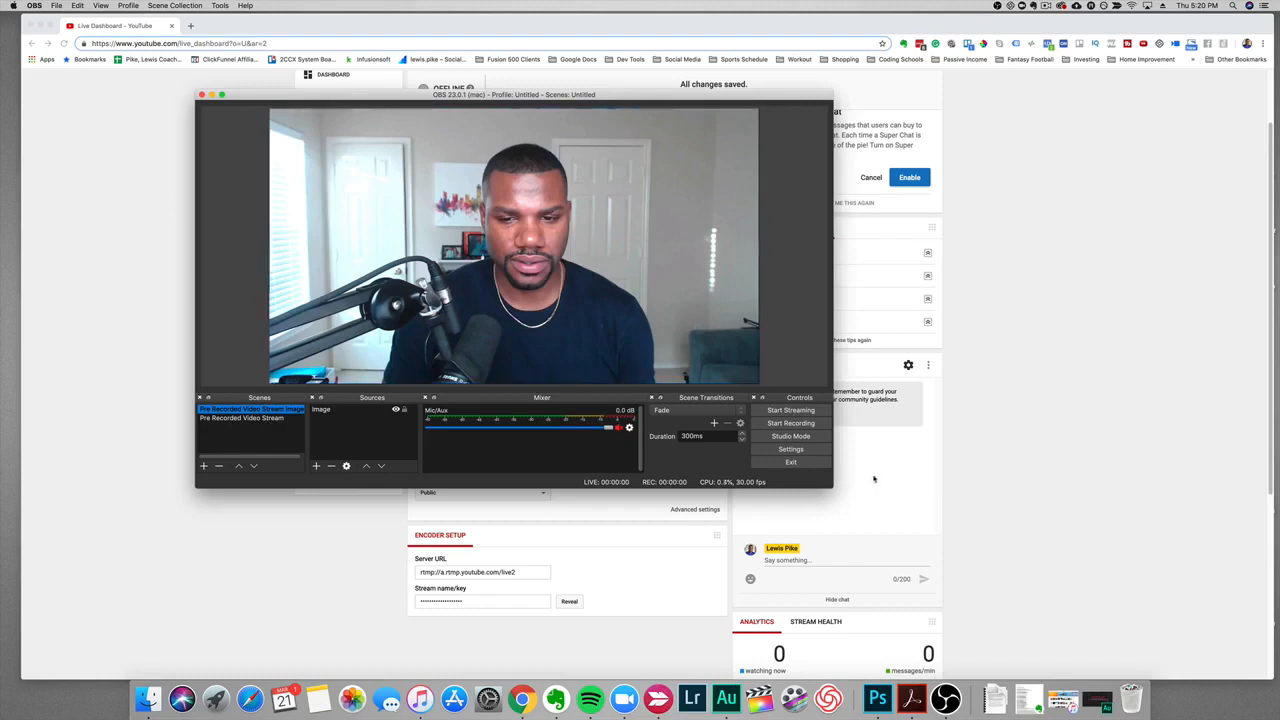
left_click_drag(832, 488, 969, 535)
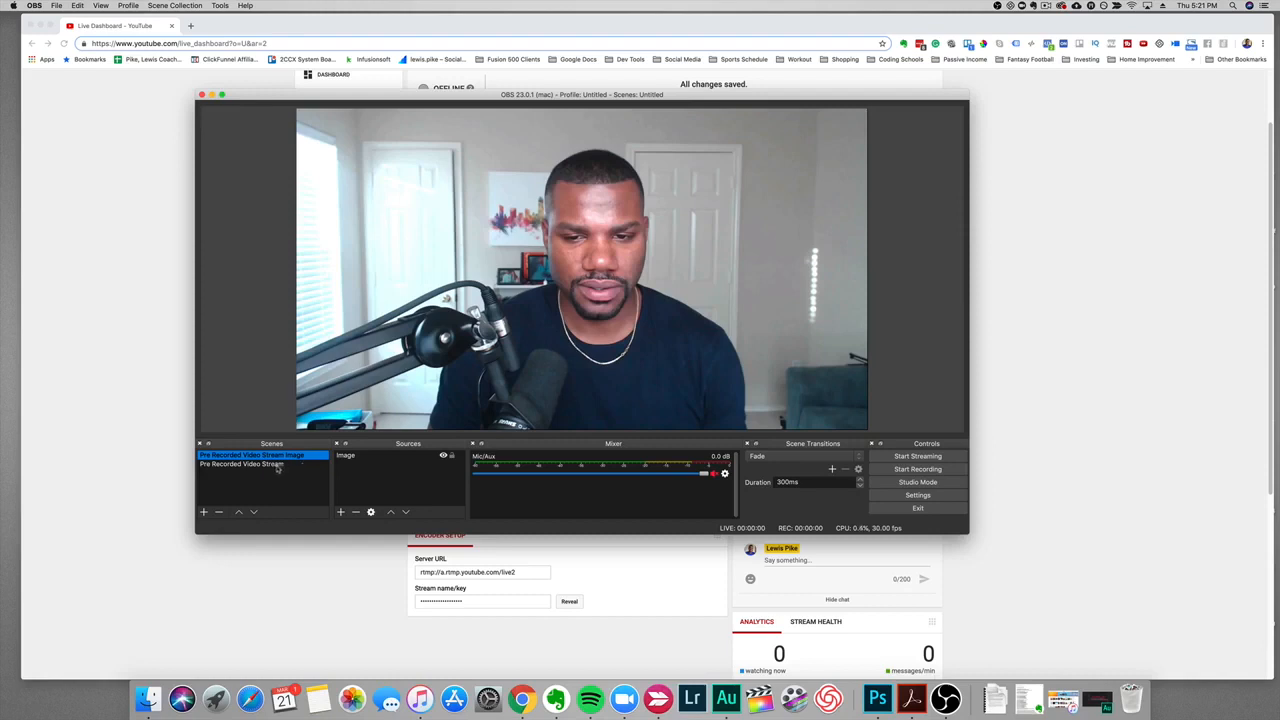
Add a new scene named "Test Image"
left_click(204, 512)
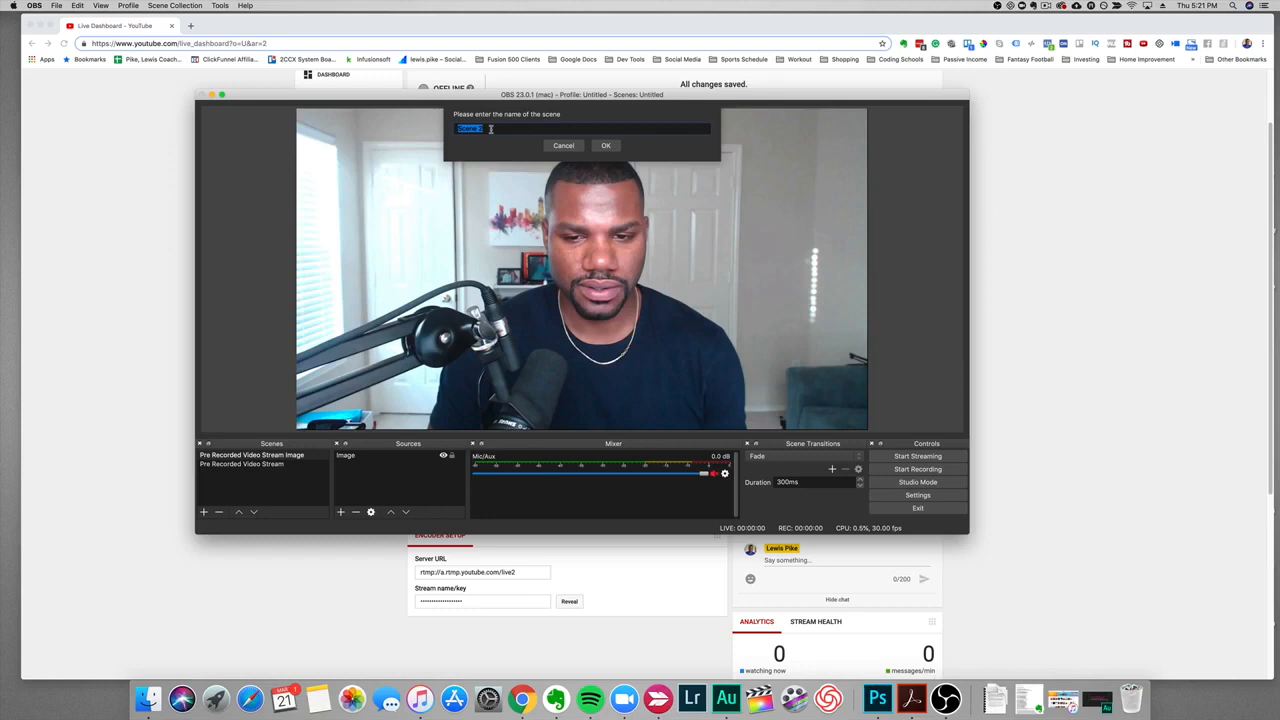
type("Test Image")
left_click(607, 146)
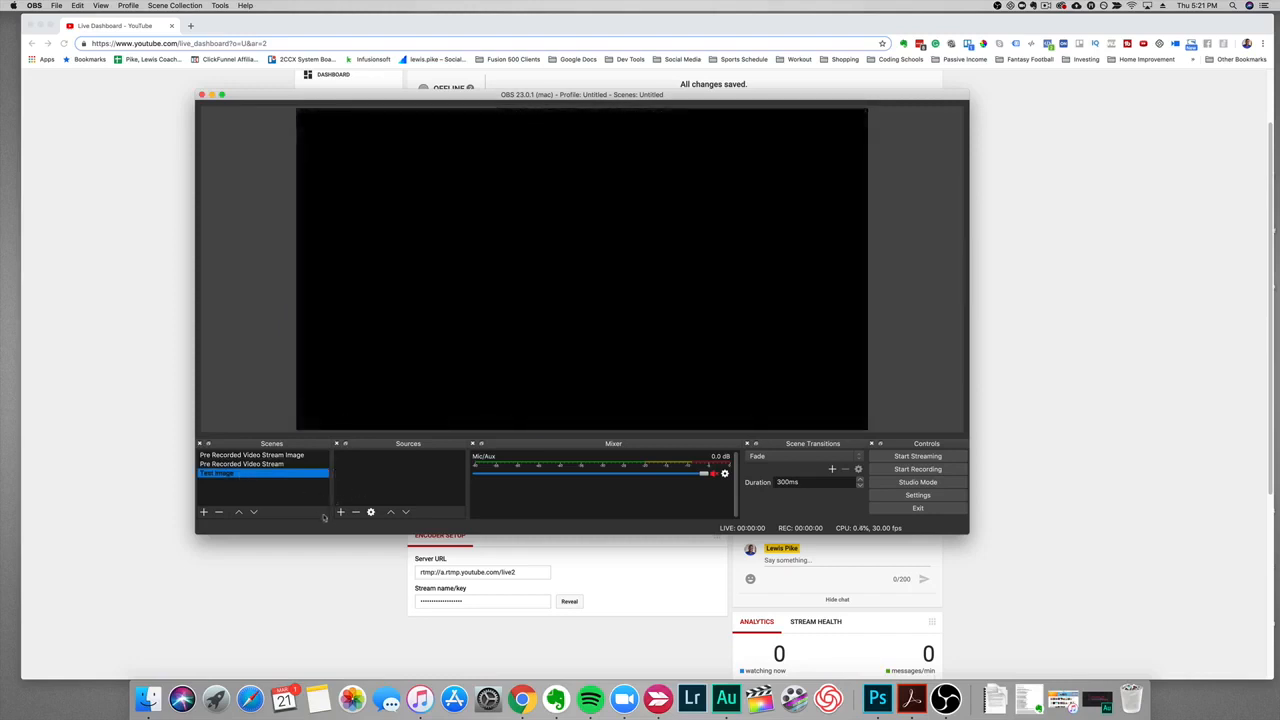
Add a new image source to the Test Image scene using "Quit My $95,000 Job Because of This One Discovery.png" from the Desktop
left_click(340, 512)
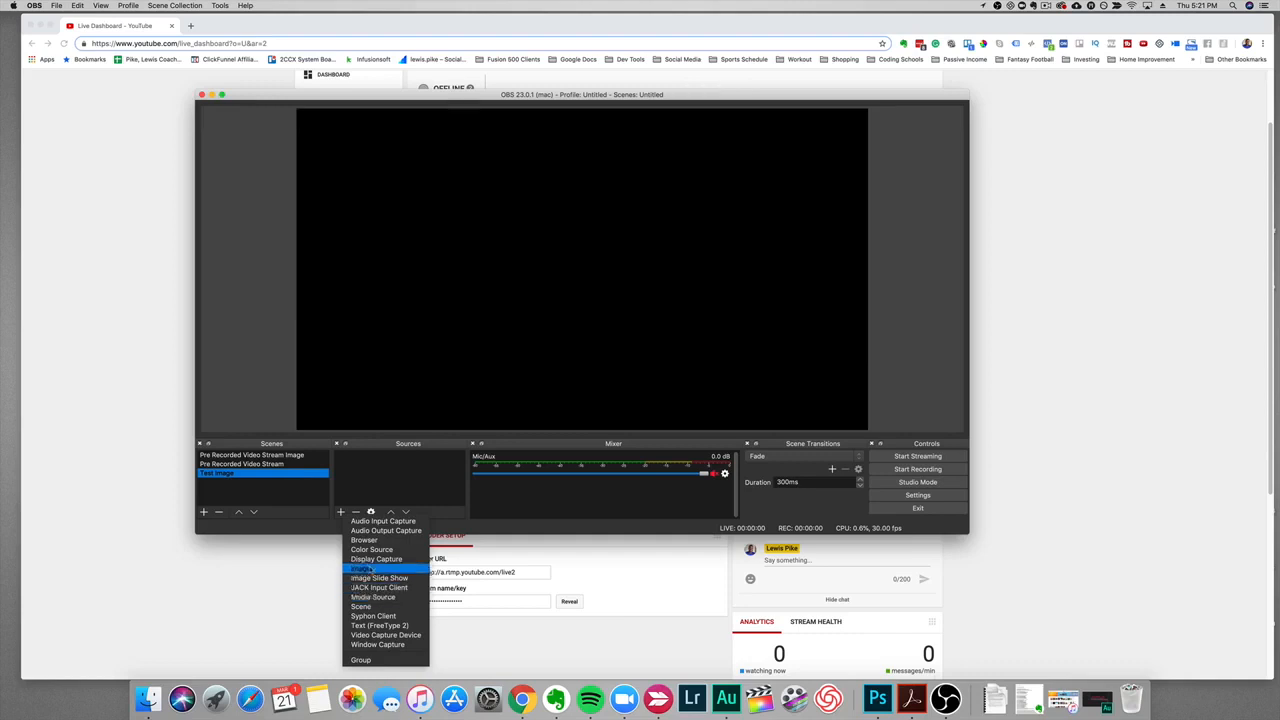
left_click(361, 568)
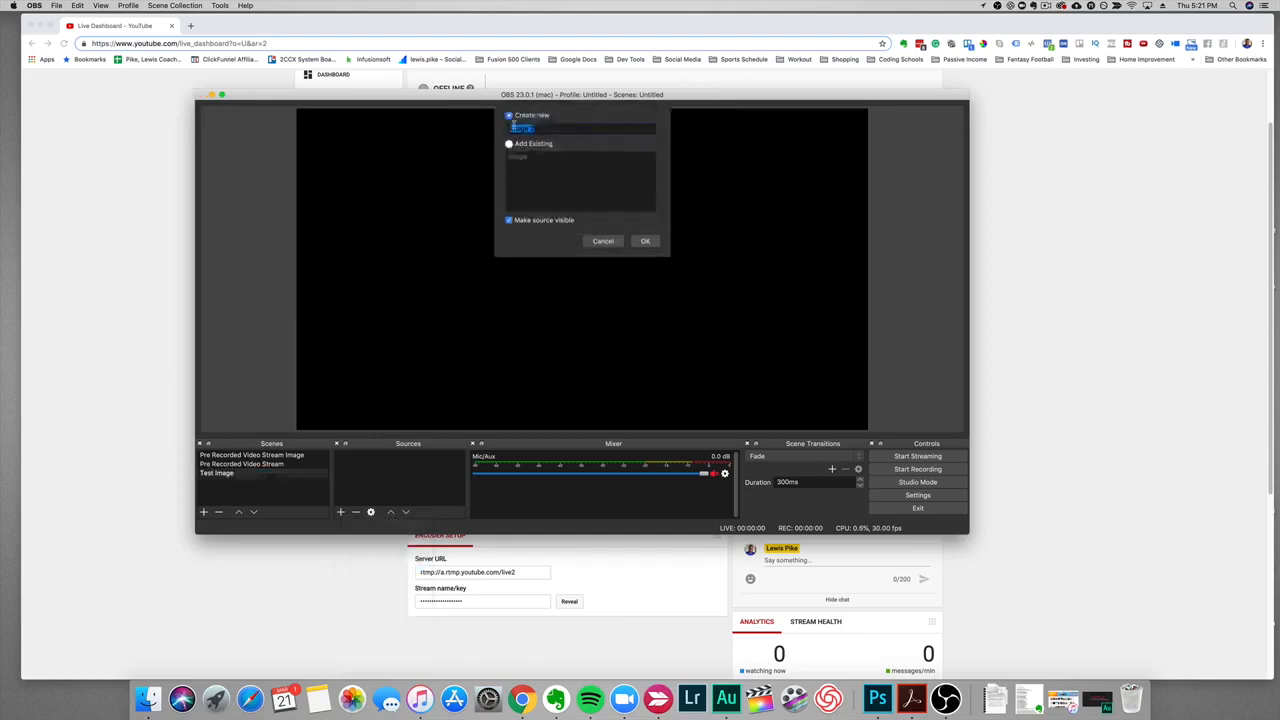
left_click(647, 242)
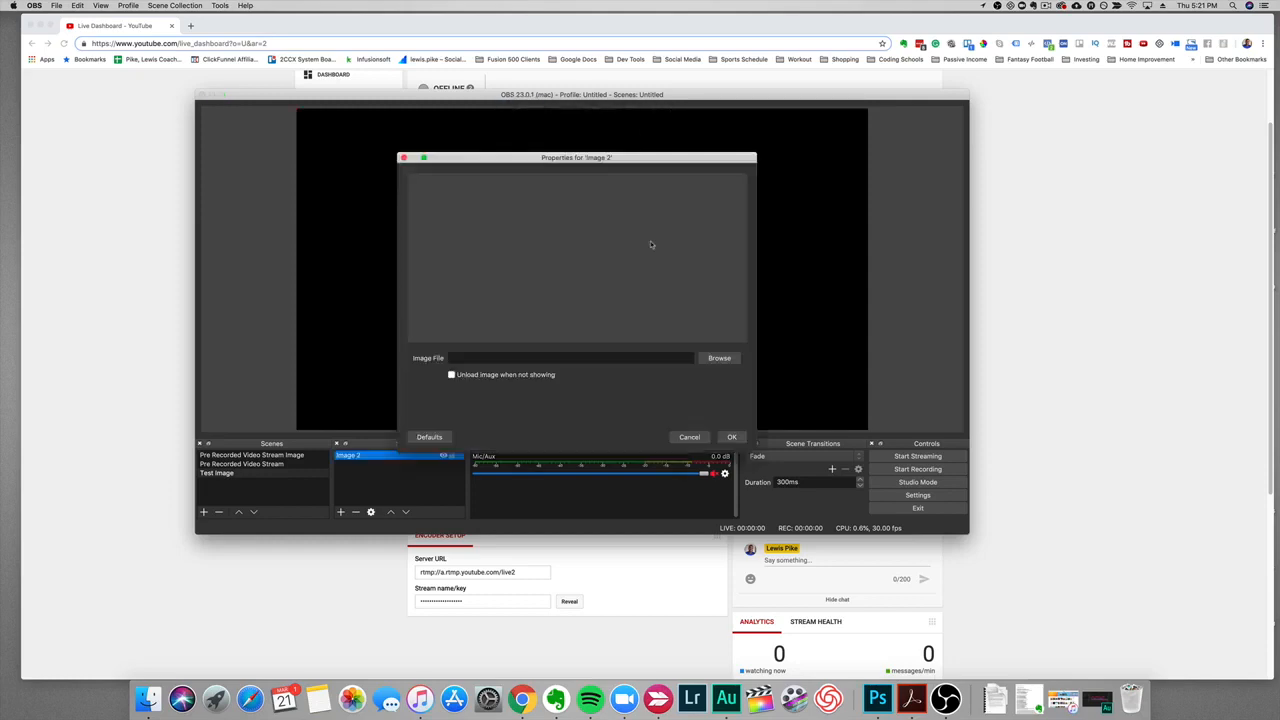
left_click(733, 358)
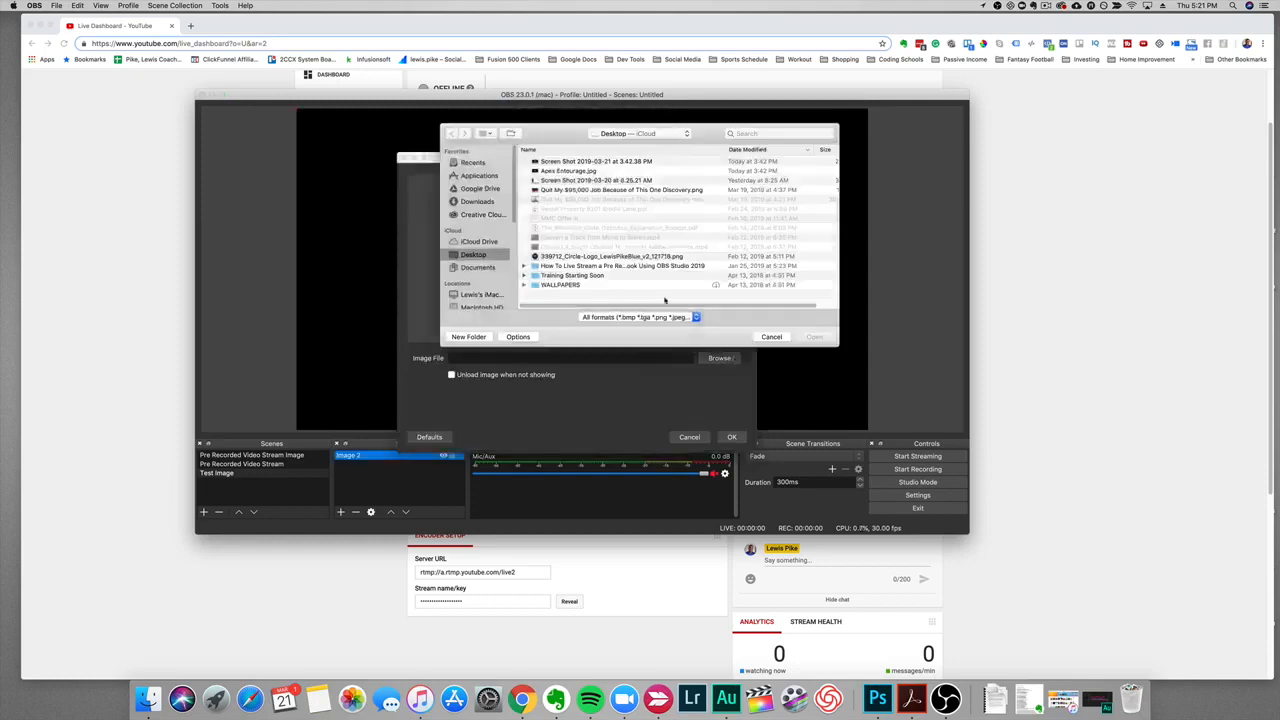
left_click(615, 190)
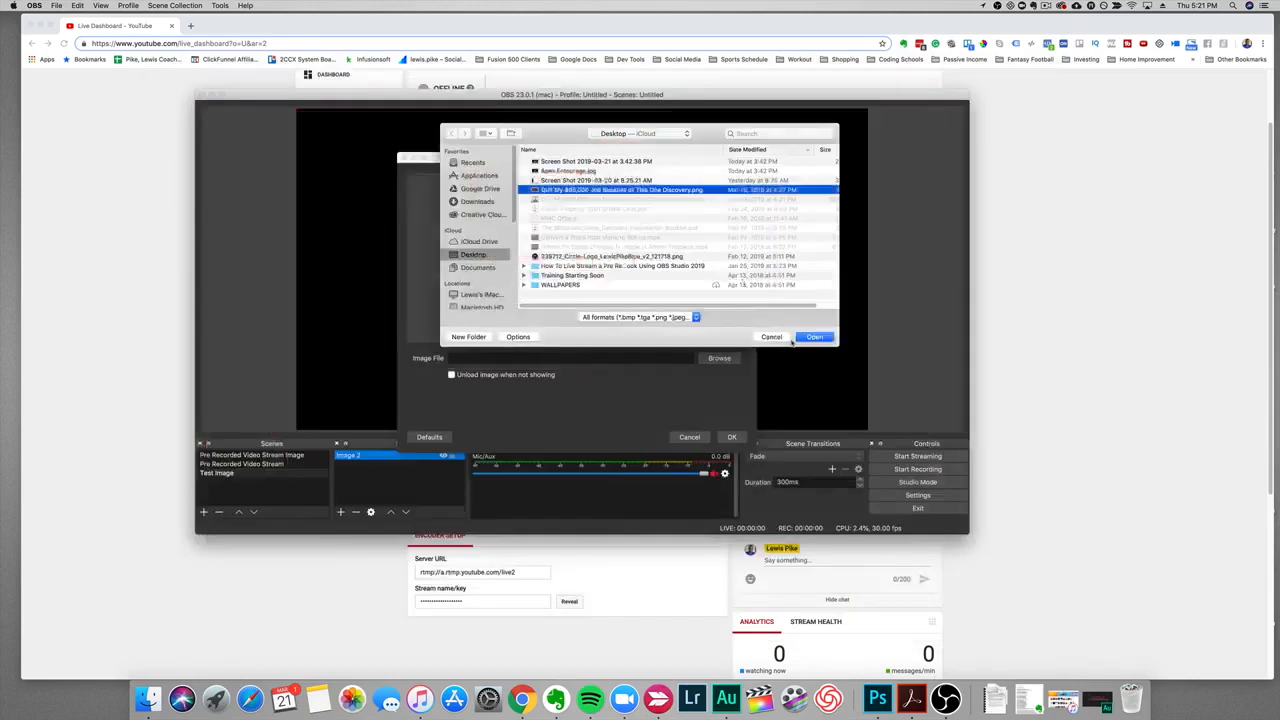
left_click(815, 337)
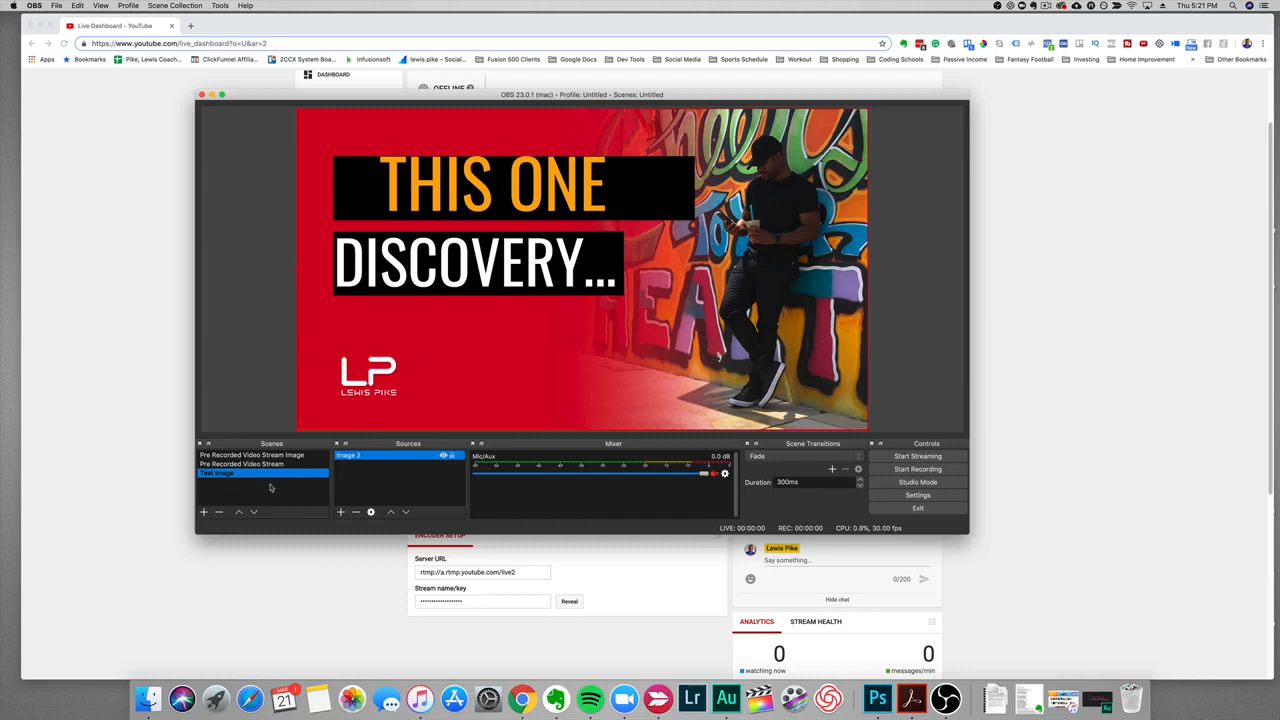
Add another scene named "Test Video"
left_click(204, 512)
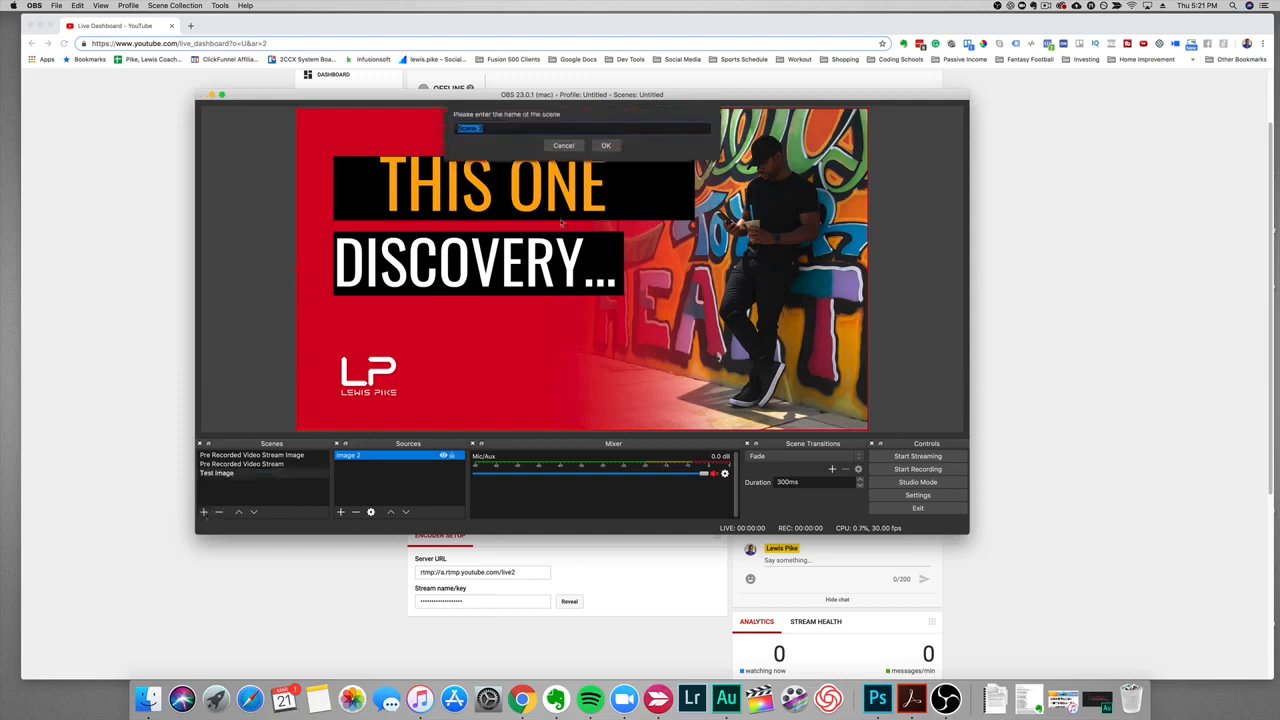
type("Test Video")
left_click(606, 146)
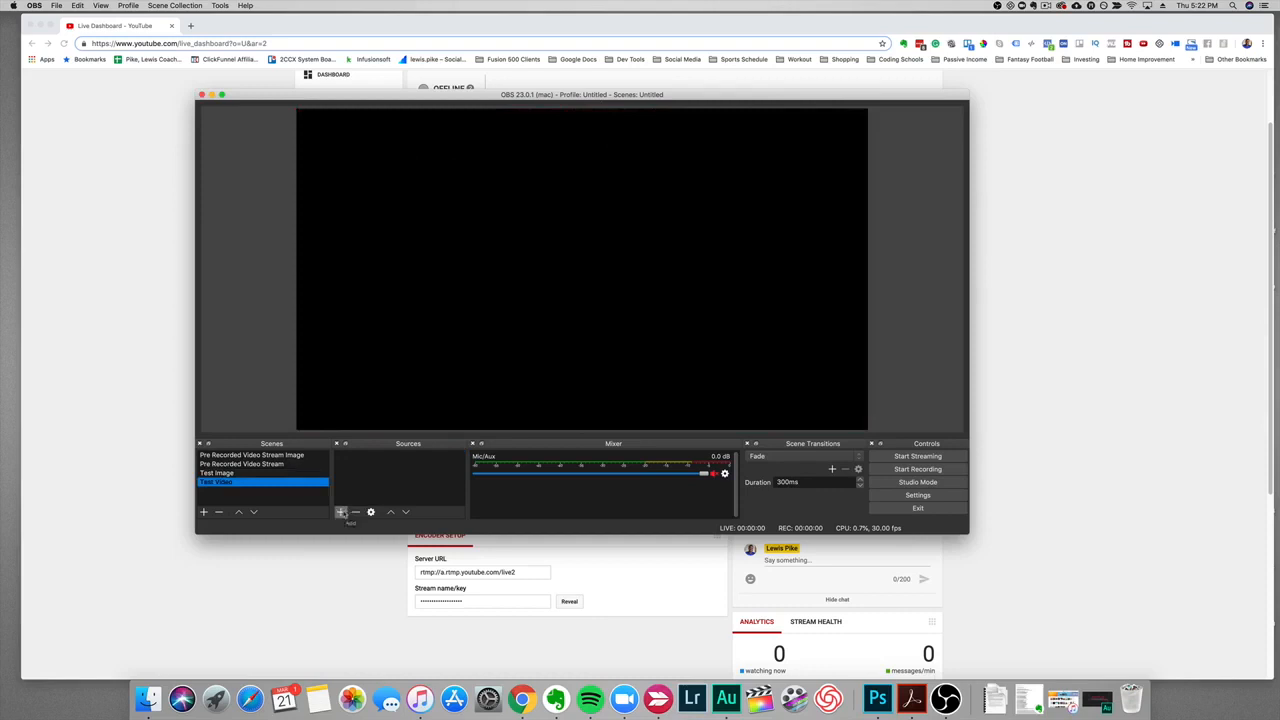
Add a media source to the Test Video scene using the local file "Quit My $95,000 Job Because of This One Discovery.mov"
left_click(341, 512)
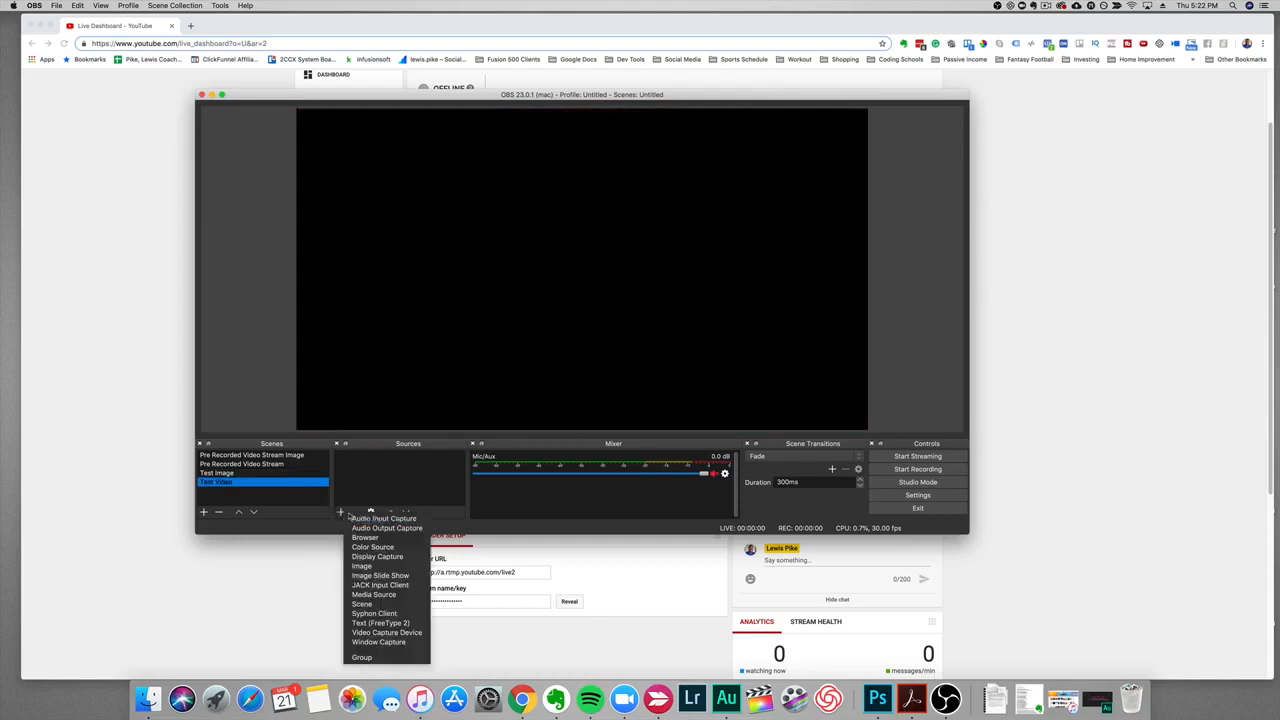
left_click(374, 594)
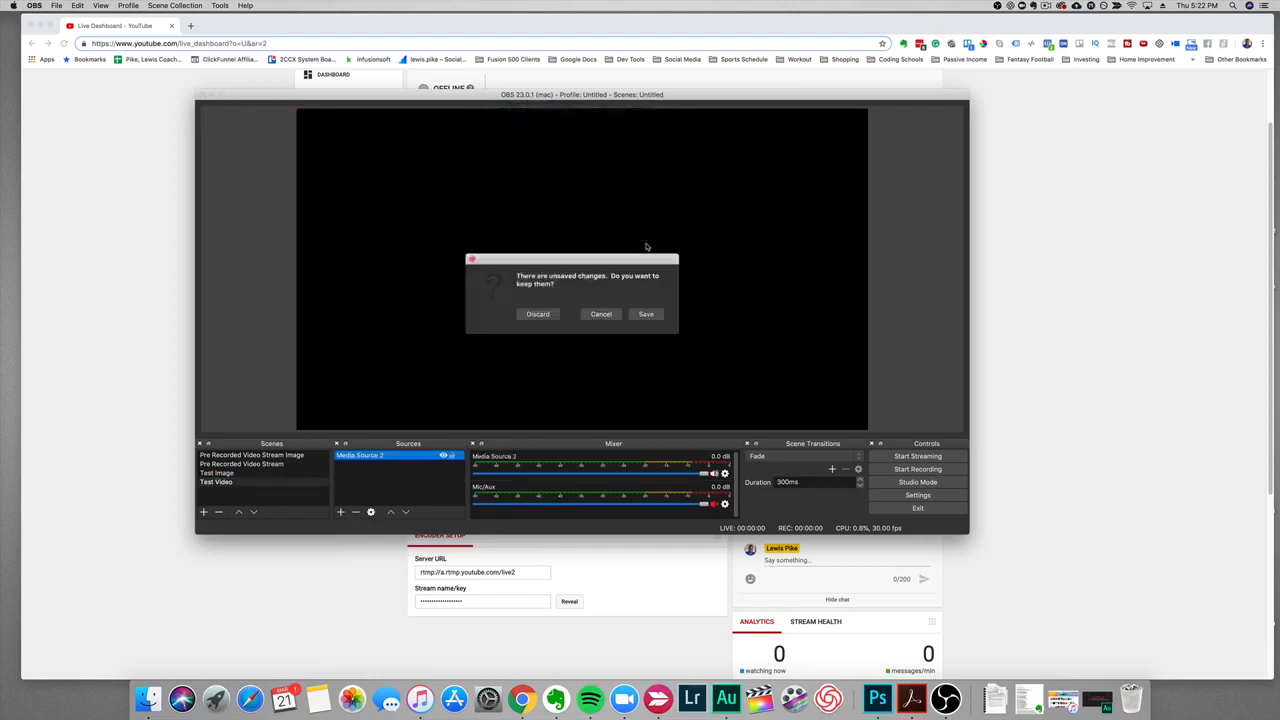
left_click(647, 313)
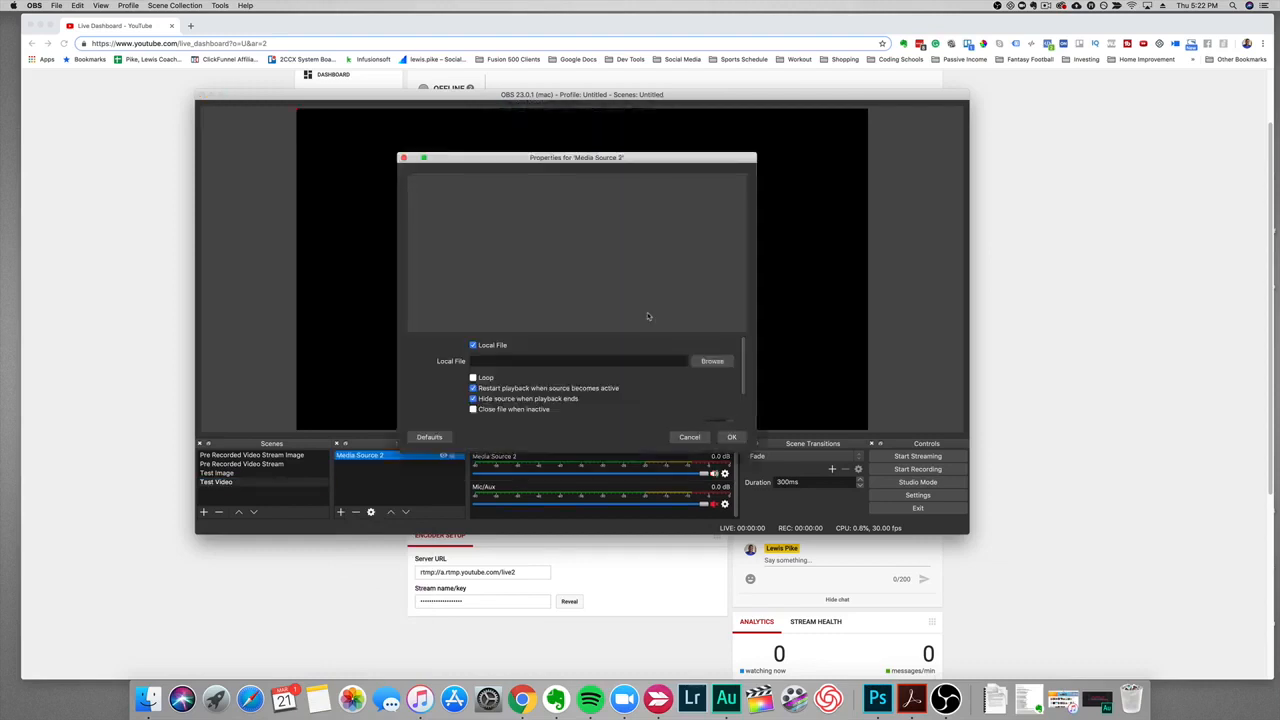
left_click(715, 367)
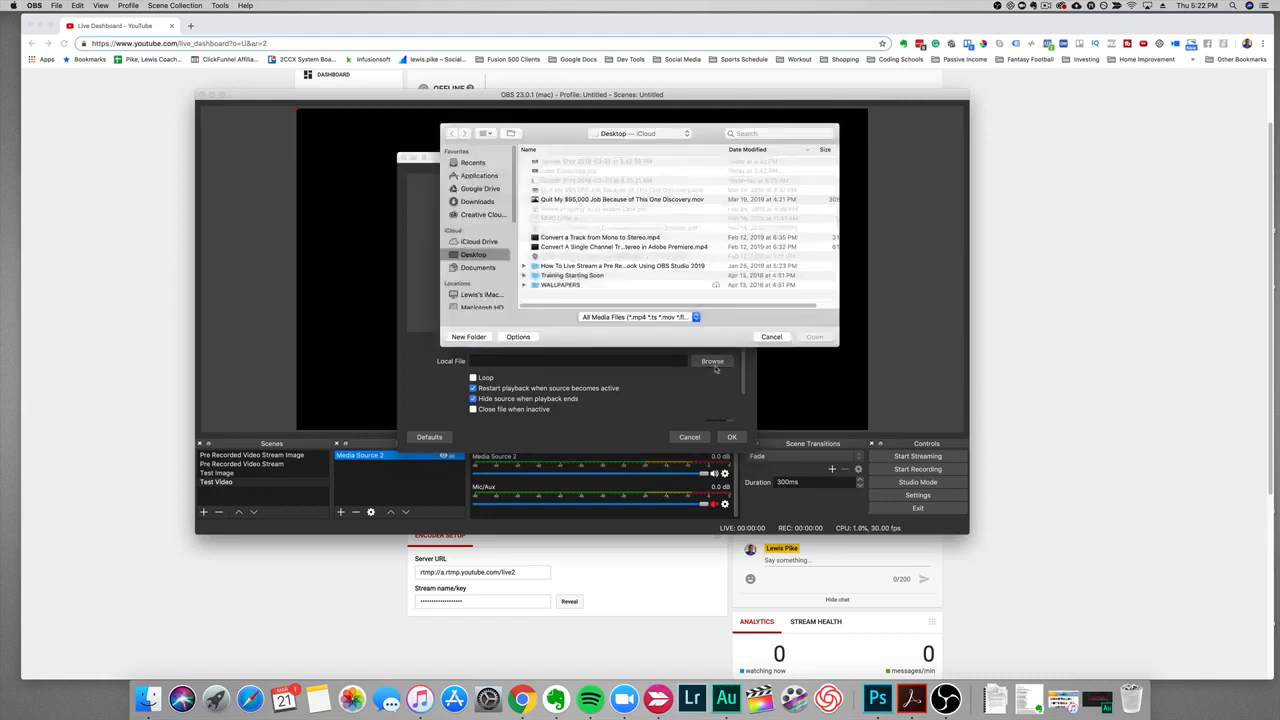
left_click(583, 199)
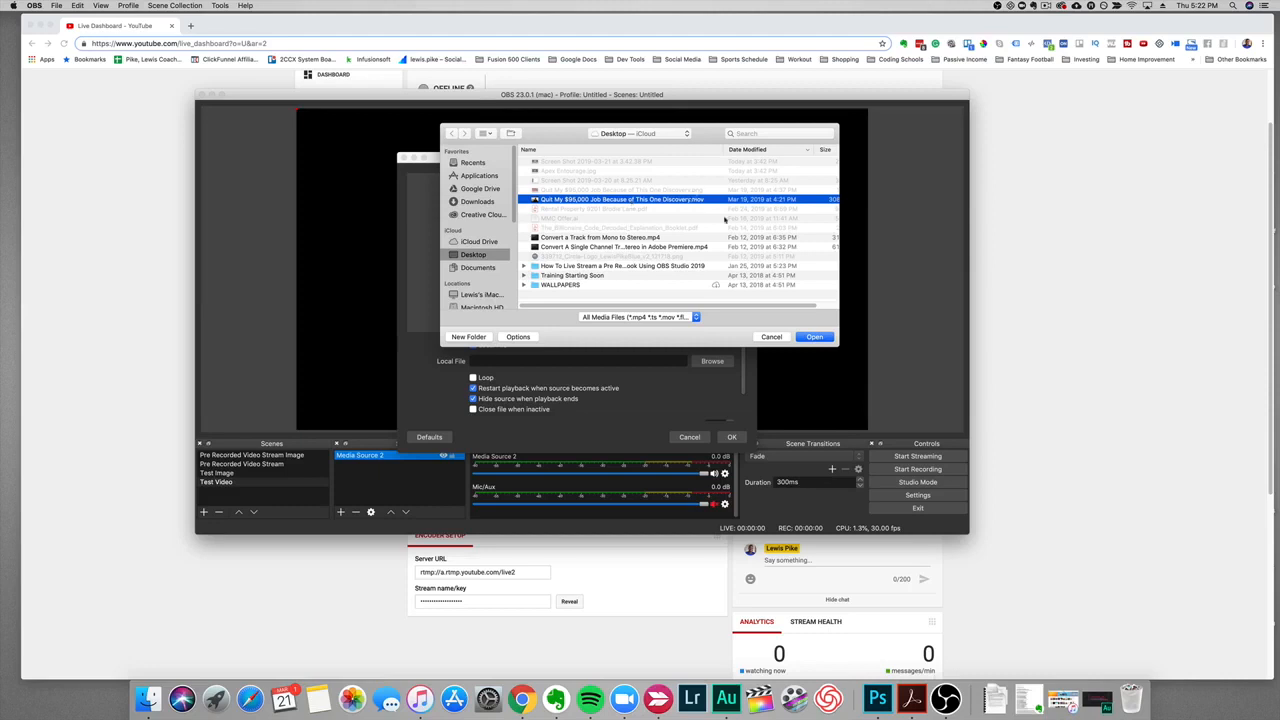
left_click(815, 337)
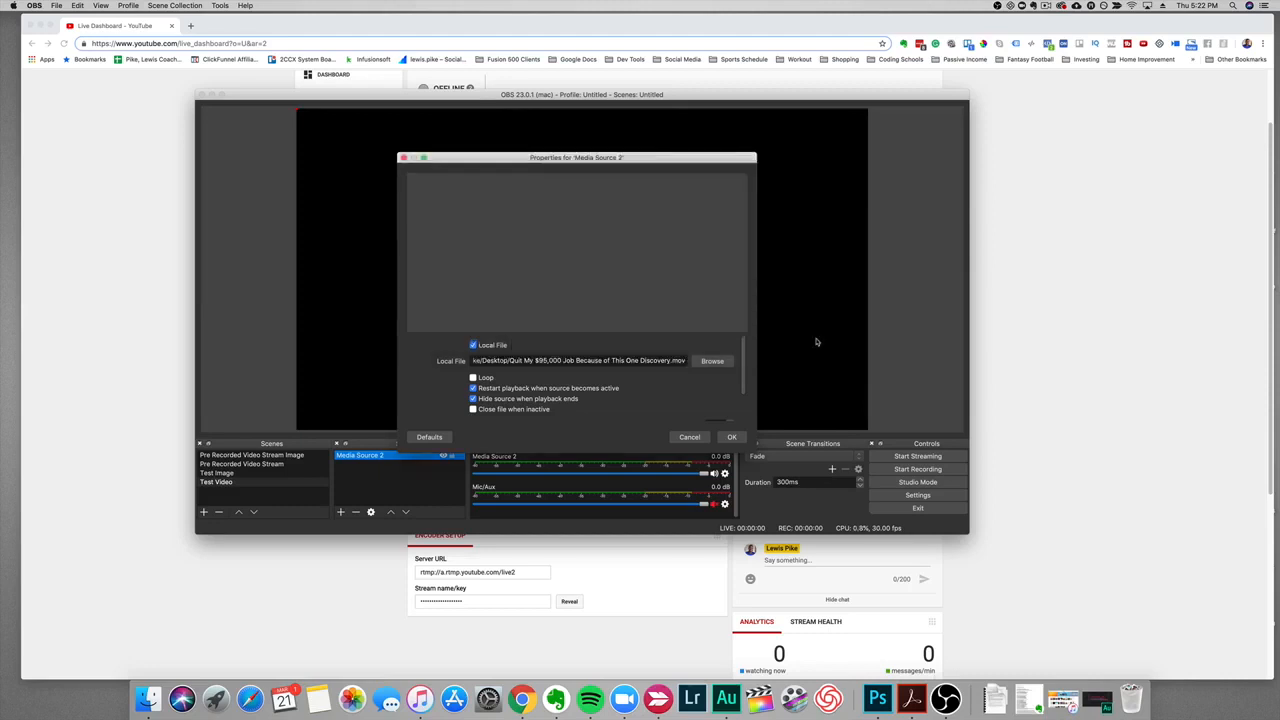
left_click(731, 436)
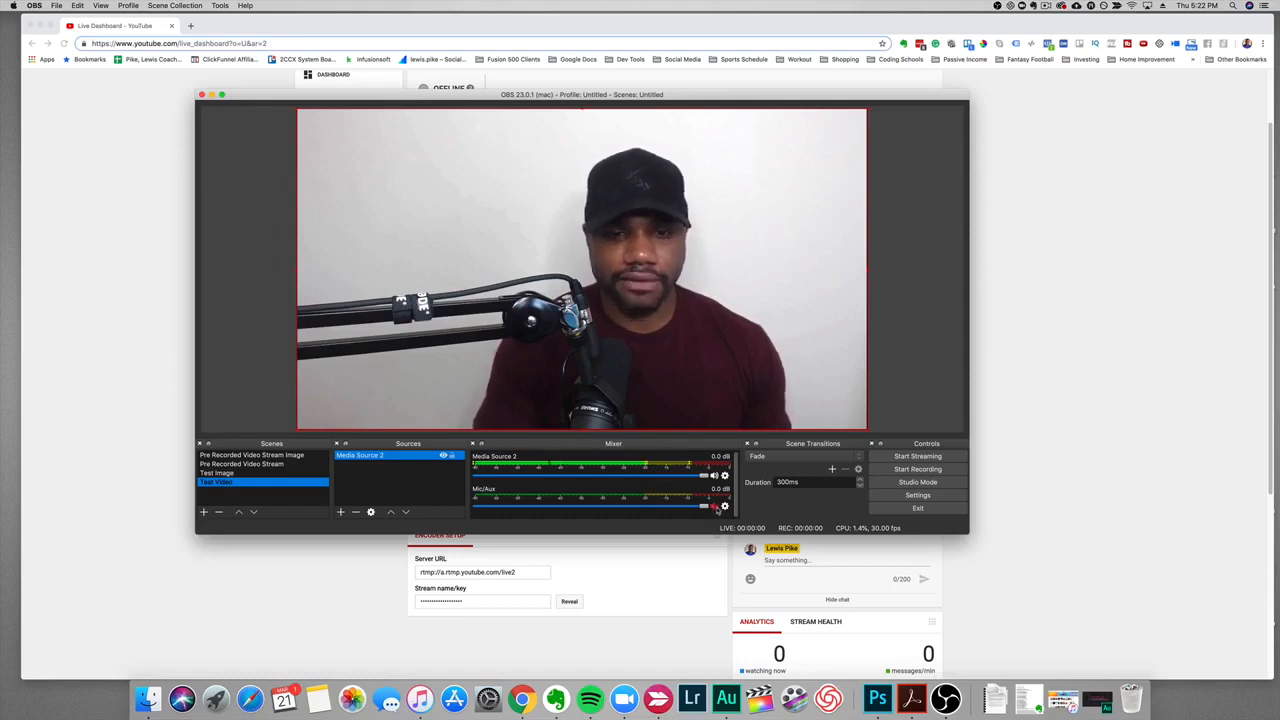
Check the microphone mute control, switch between the Test Image and Test Video scenes, and leave Test Image active
left_click(715, 506)
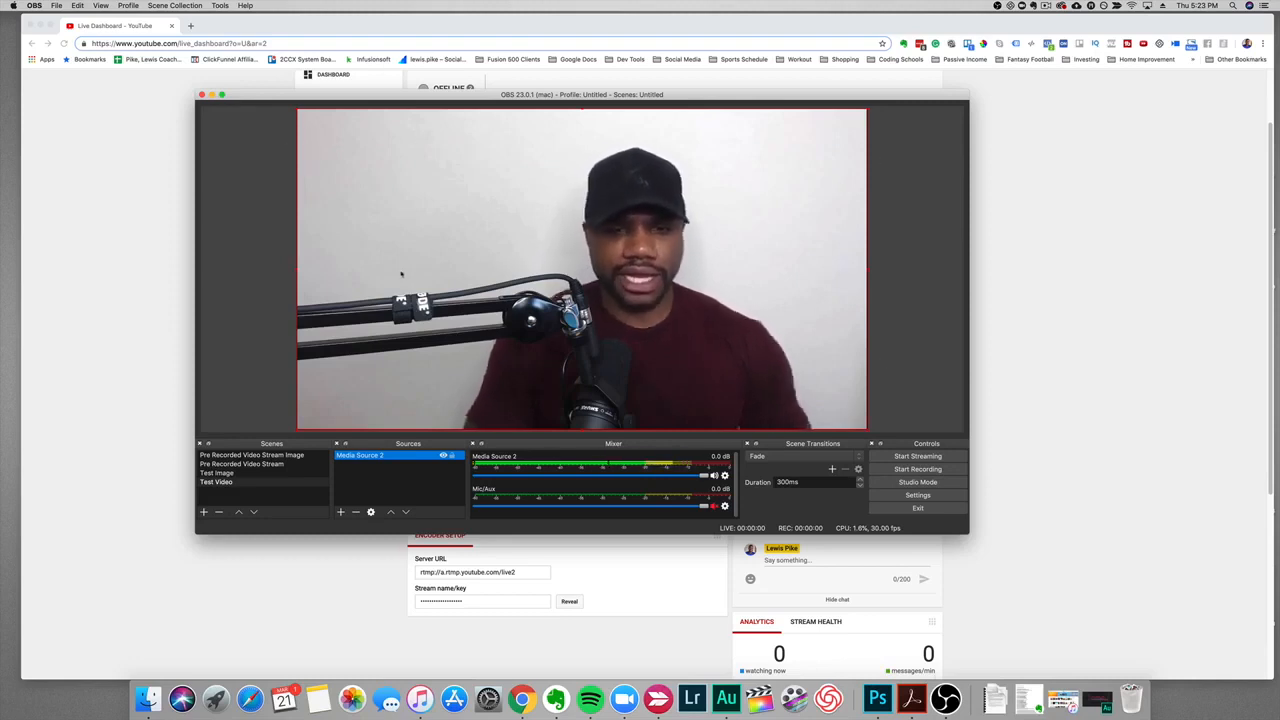
left_click(218, 474)
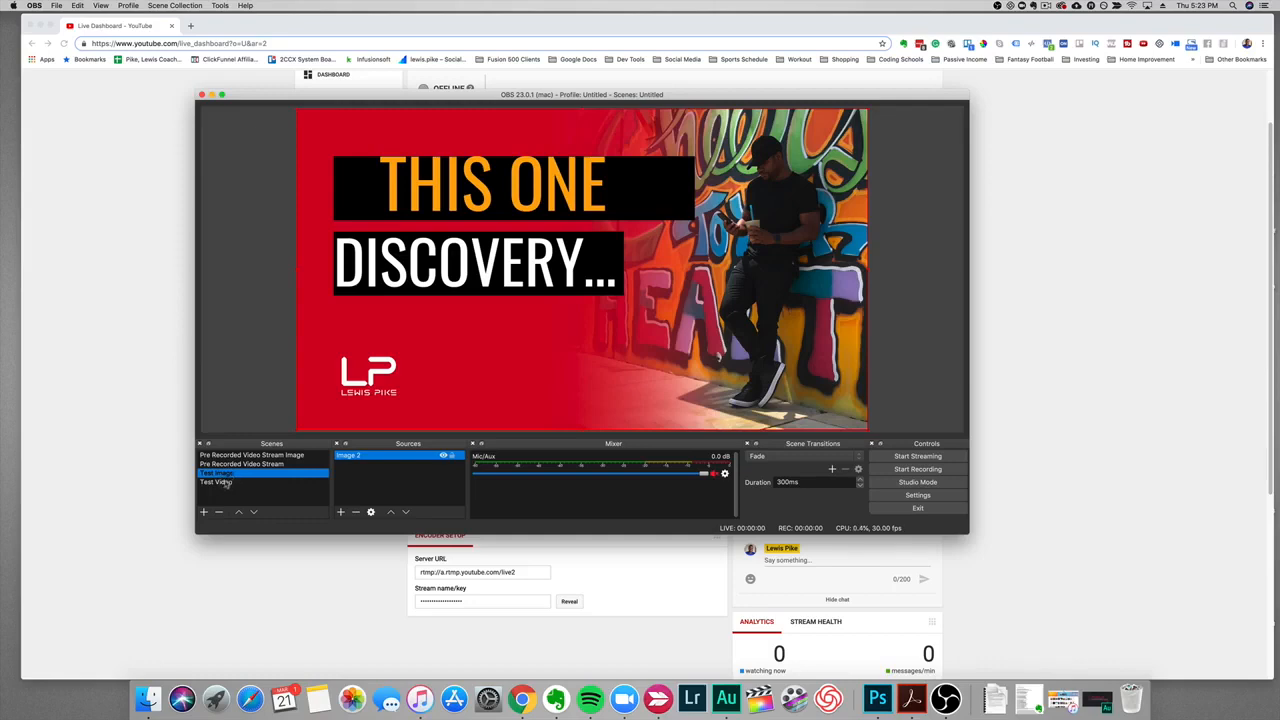
left_click(227, 483)
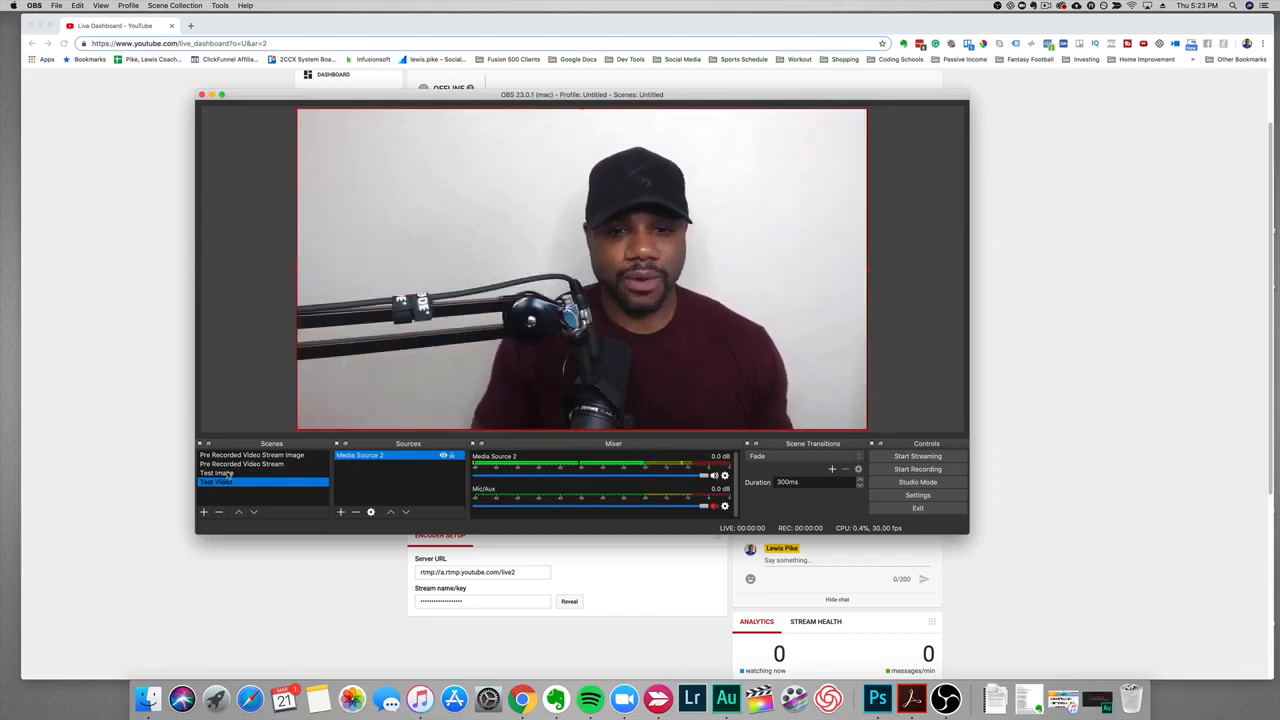
left_click(224, 473)
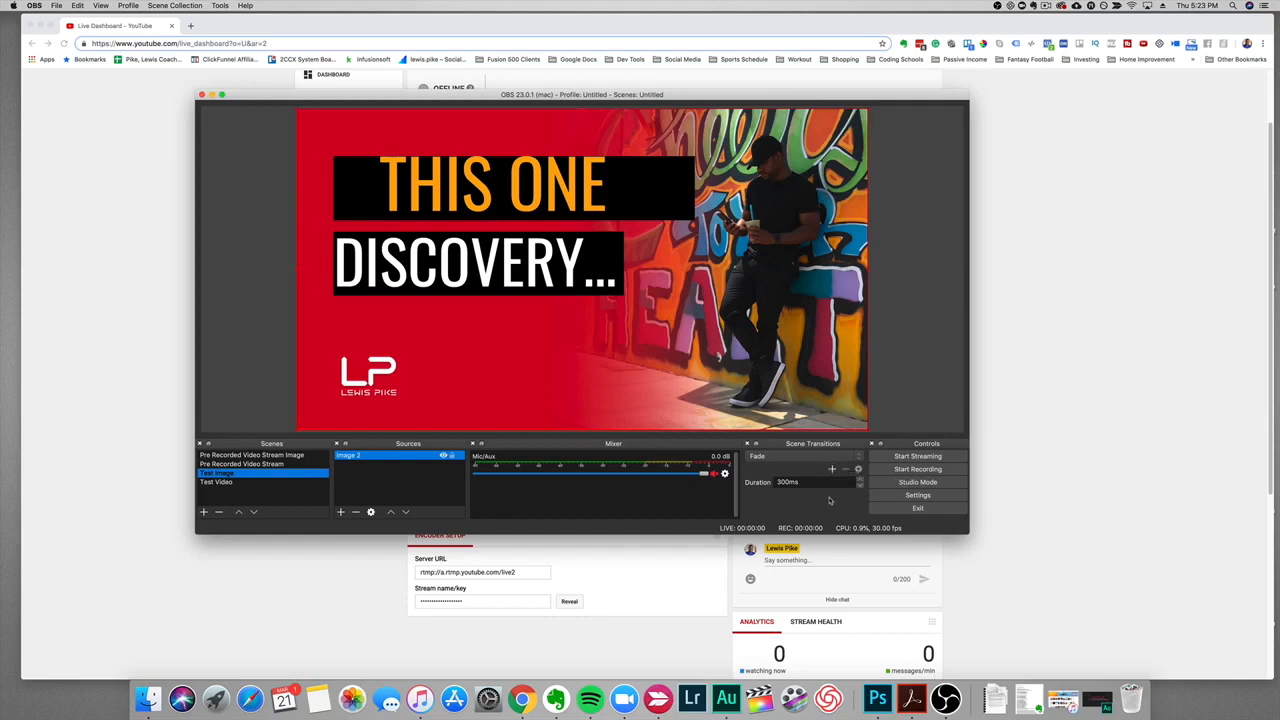
Set the OBS streaming service to YouTube / YouTube Gaming, locate the stream name/key on the YouTube live dashboard, and confirm the settings
left_click(900, 496)
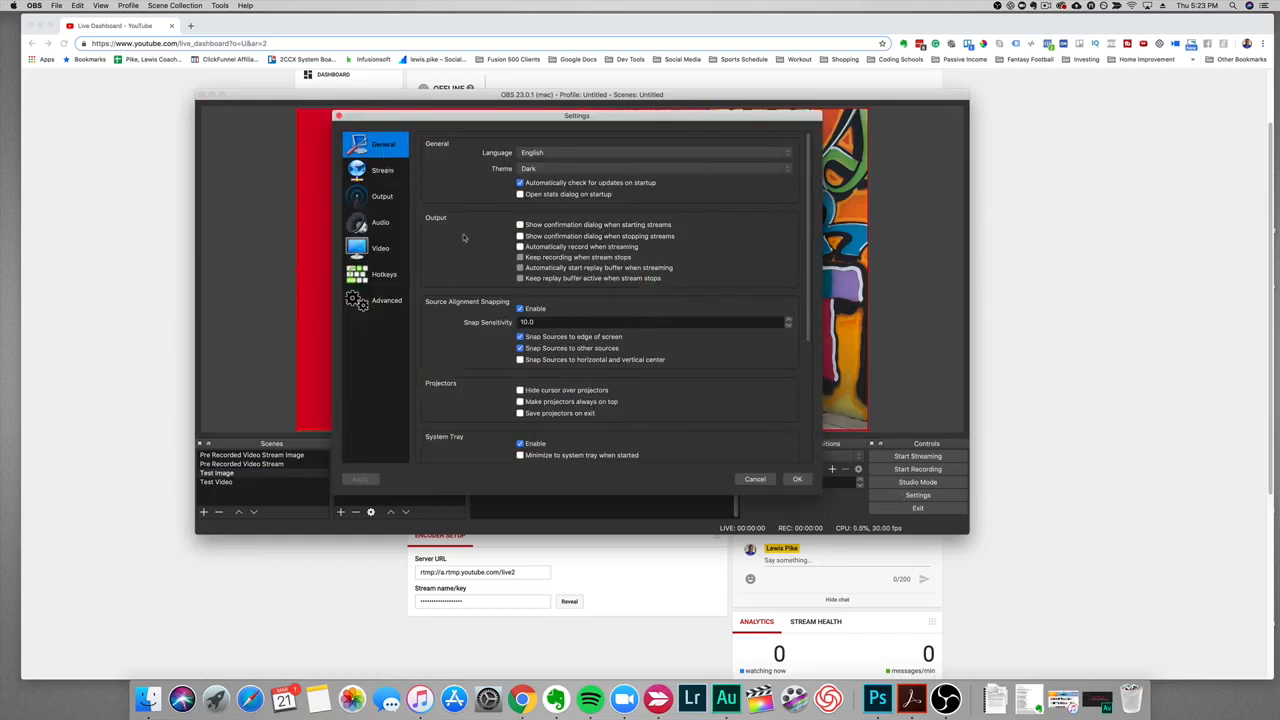
left_click(383, 175)
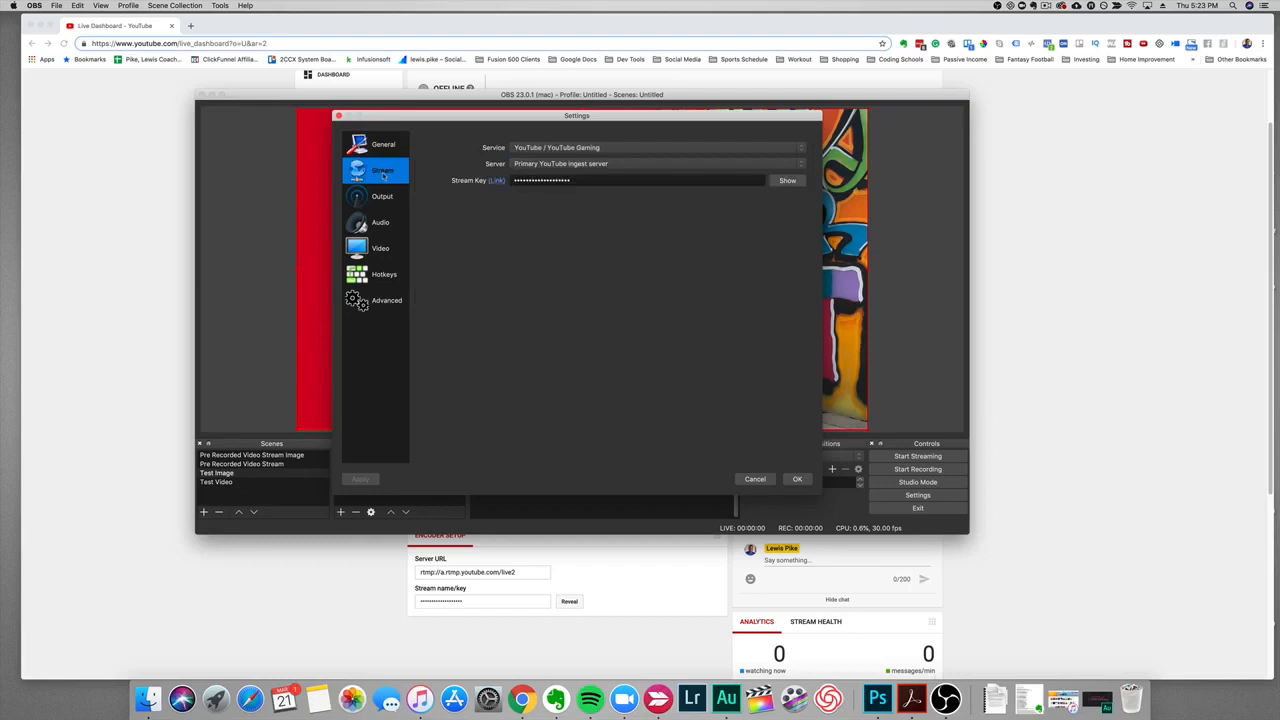
left_click(594, 153)
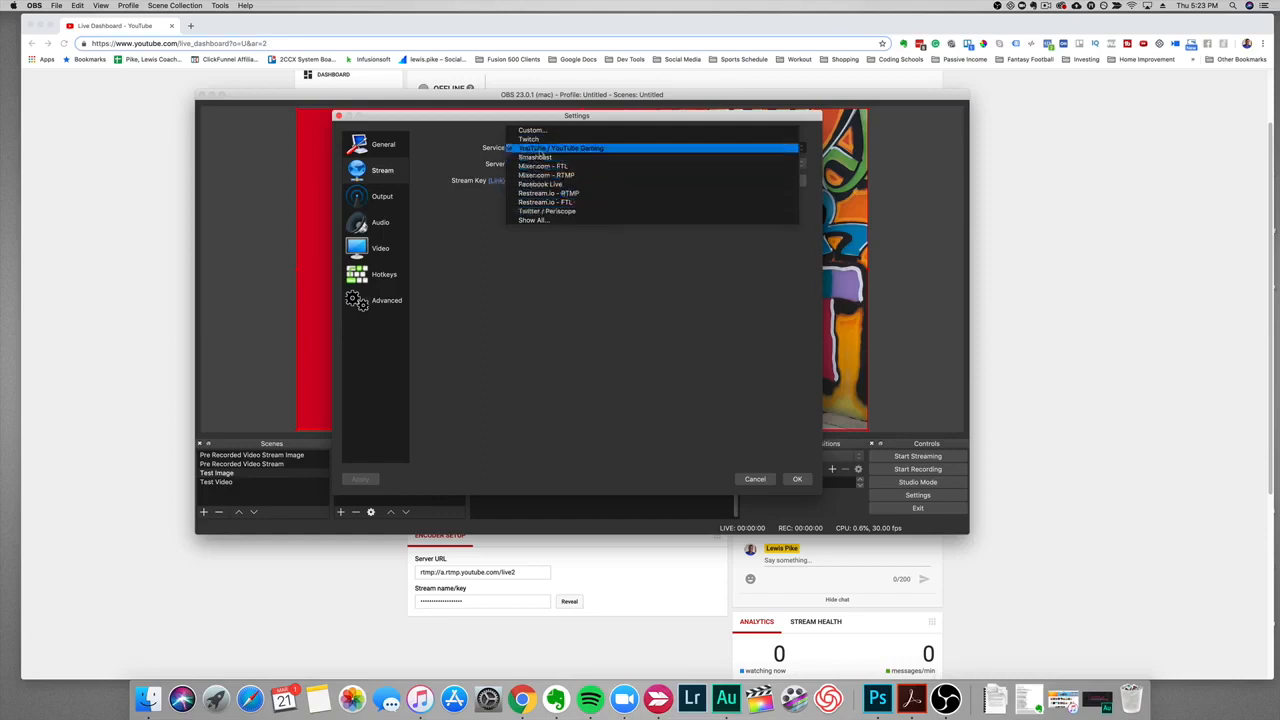
left_click(549, 150)
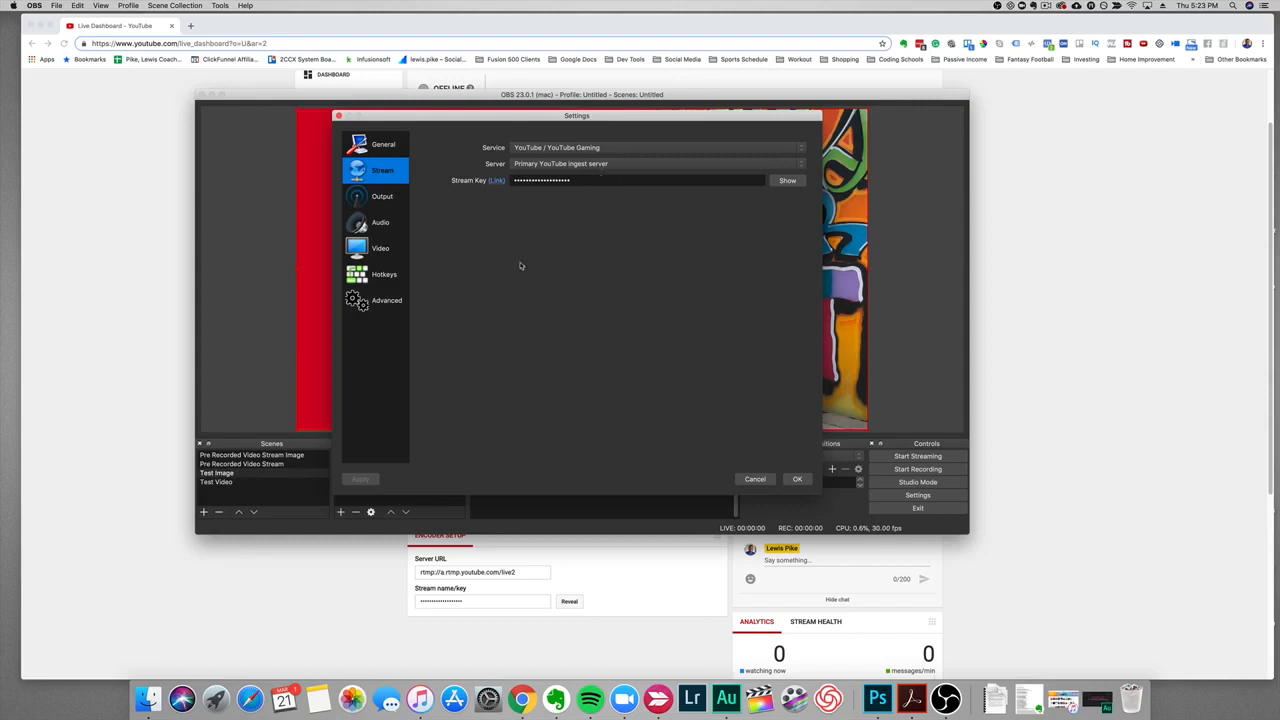
left_click(612, 597)
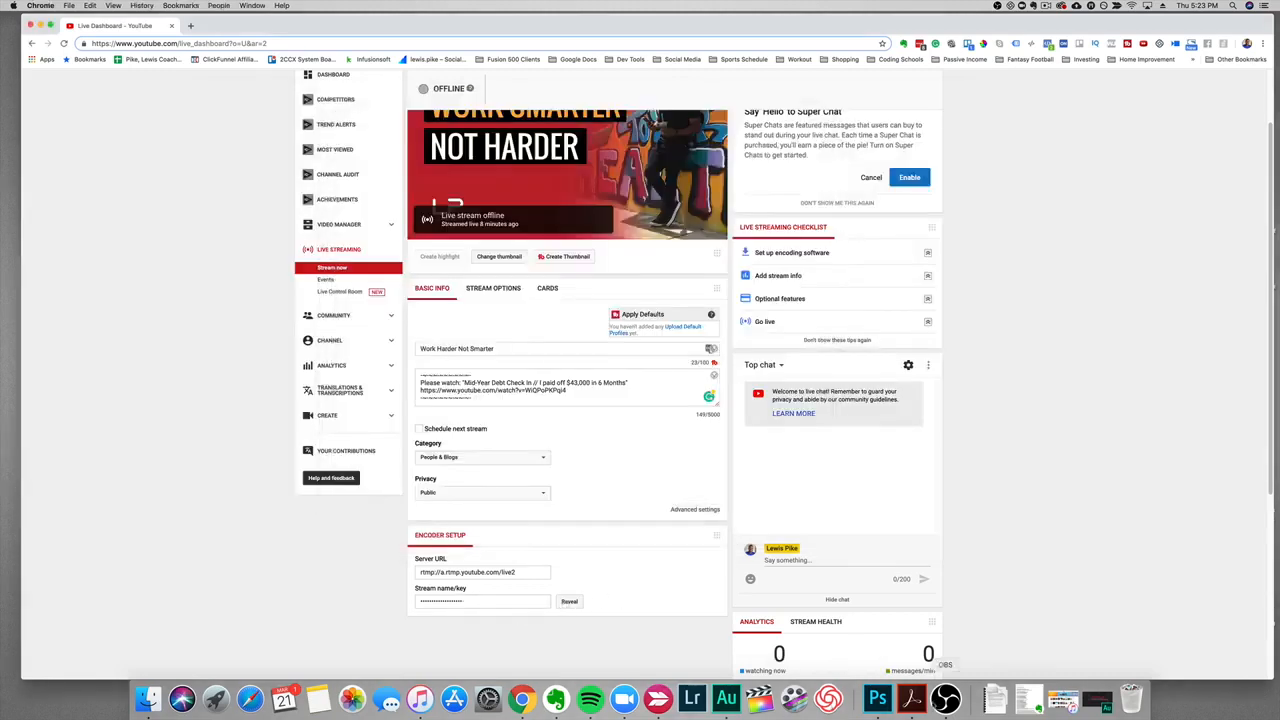
key("super+Tab")
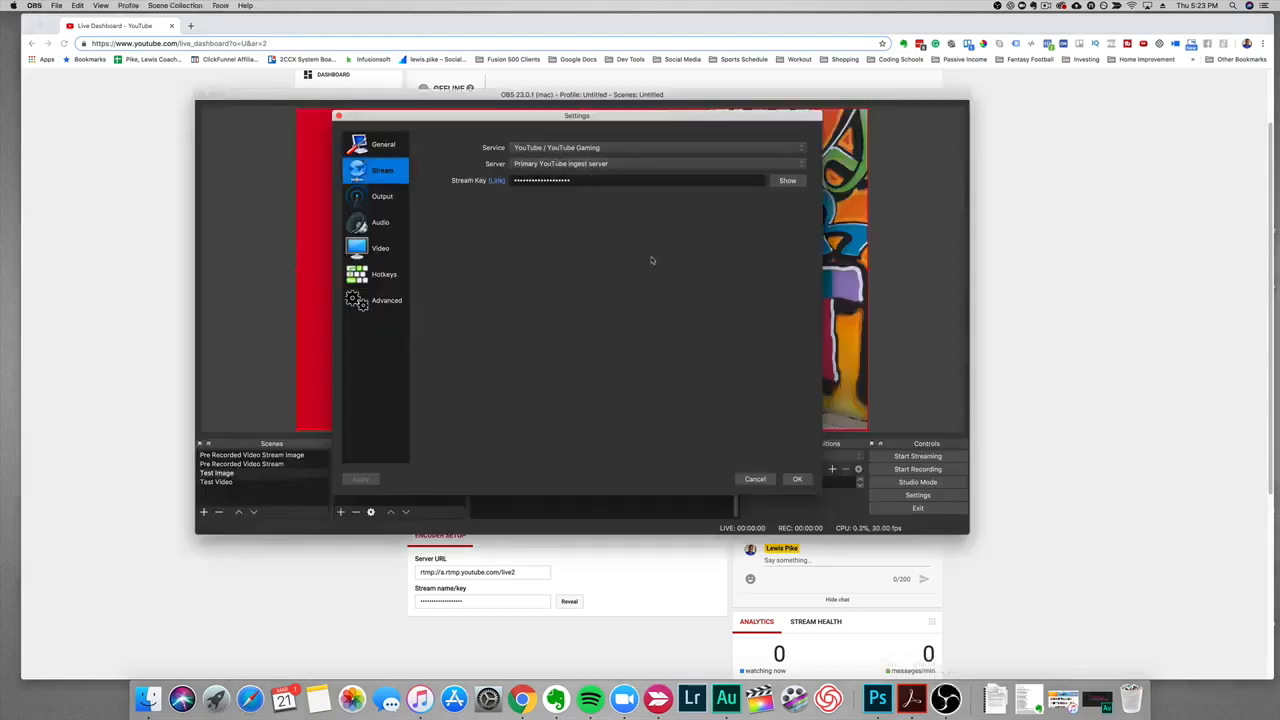
left_click(797, 479)
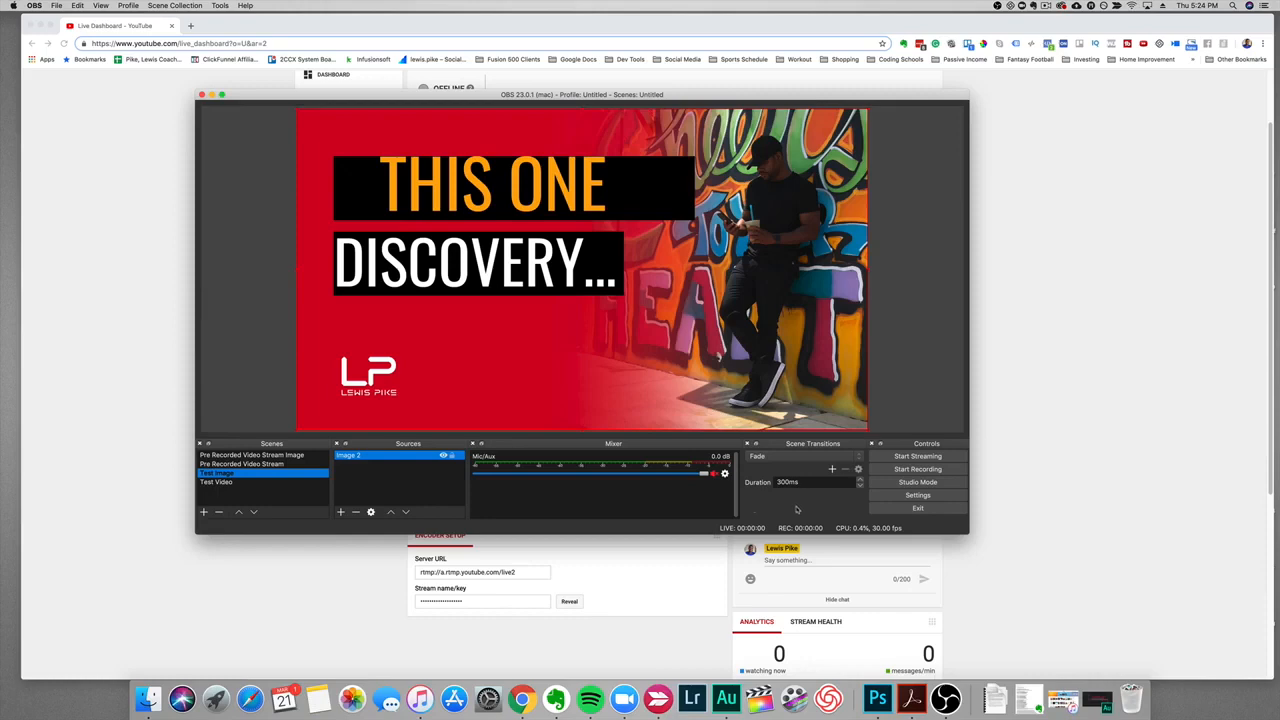
Switch to the YouTube live dashboard in Chrome, review the stream status and basic info, and return to OBS
left_click(981, 393)
scroll(505, 126, "up", 2)
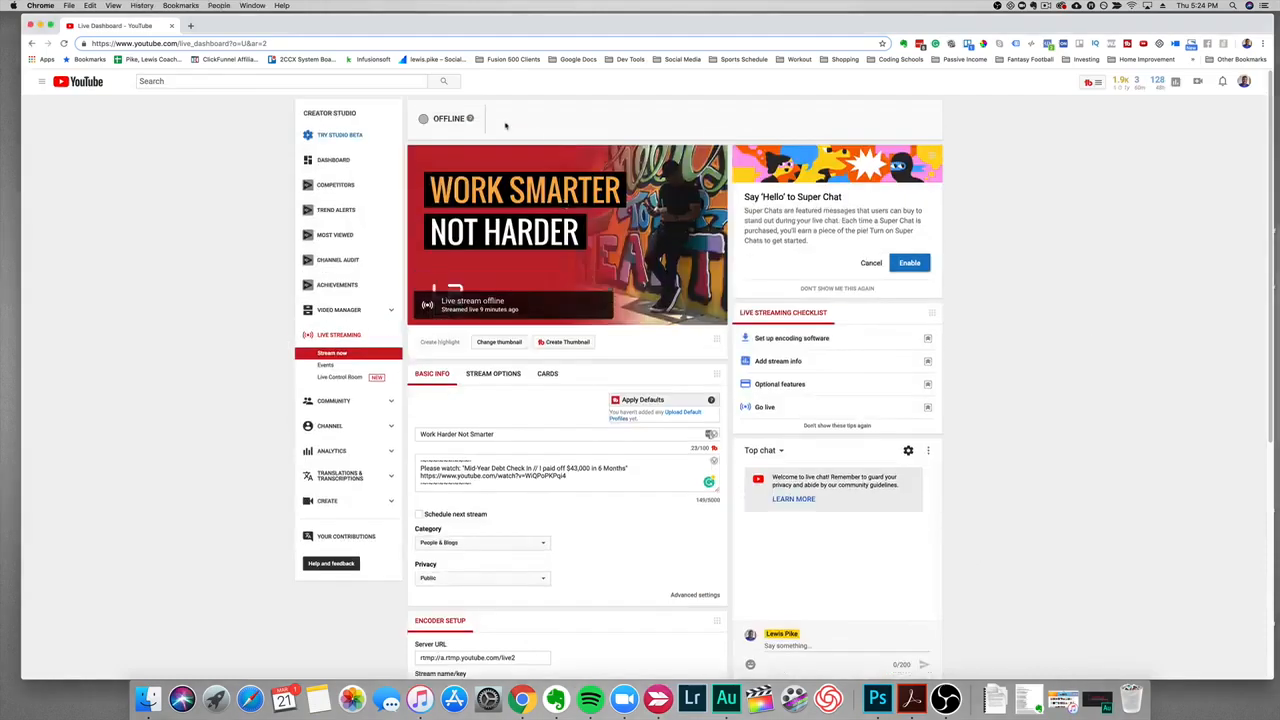
scroll(741, 499, "down", 3)
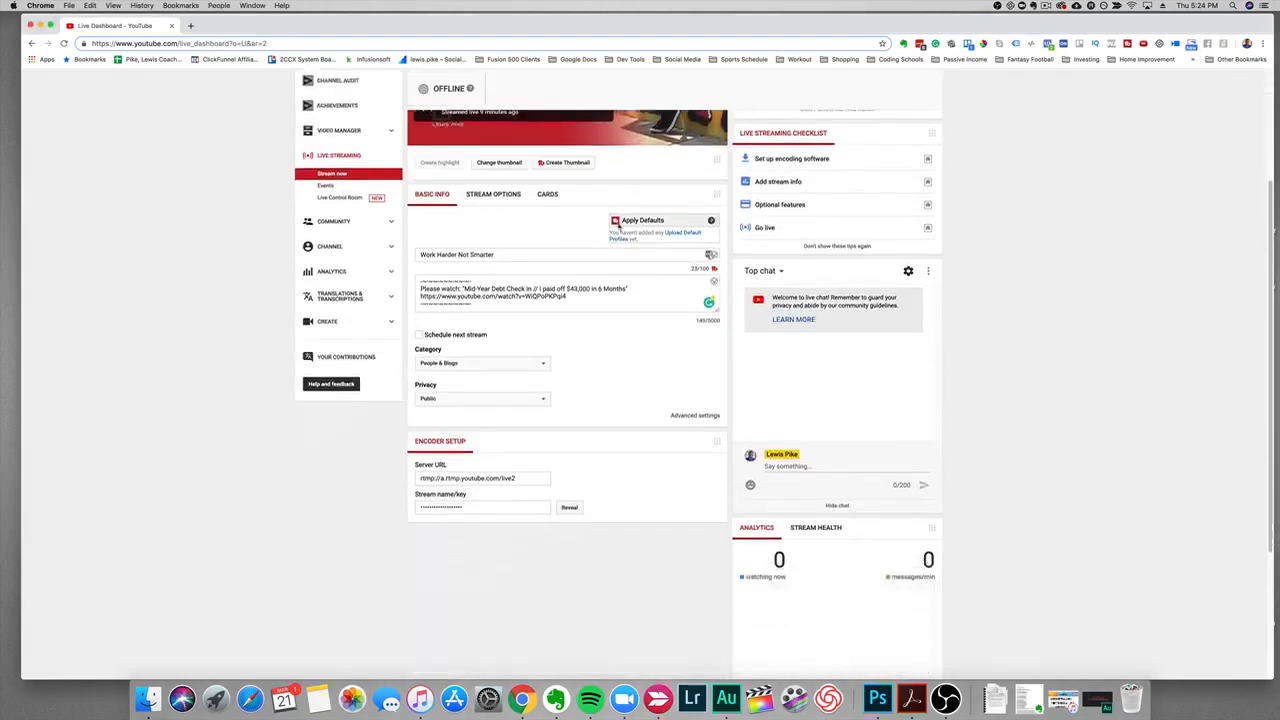
scroll(618, 412, "up", 3)
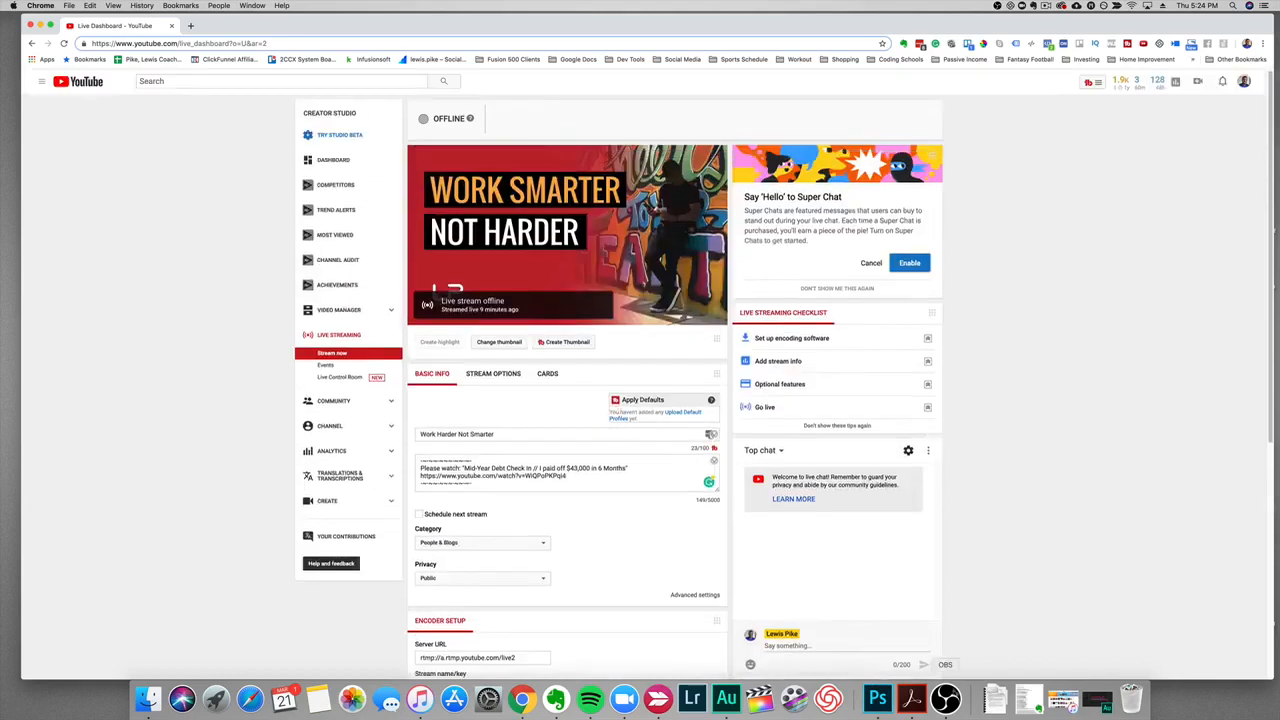
left_click(946, 698)
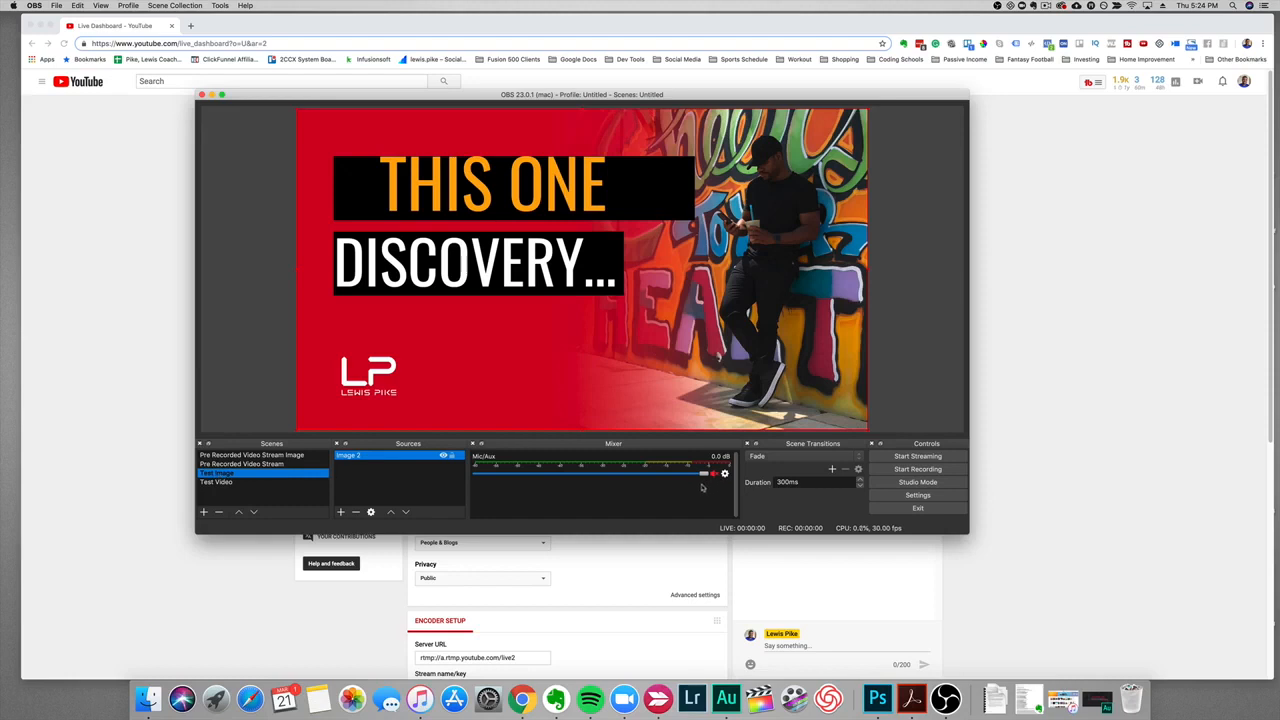
Start streaming with the Test Image scene, switch to the Test Video scene, and view the live stream on the YouTube dashboard
left_click(931, 457)
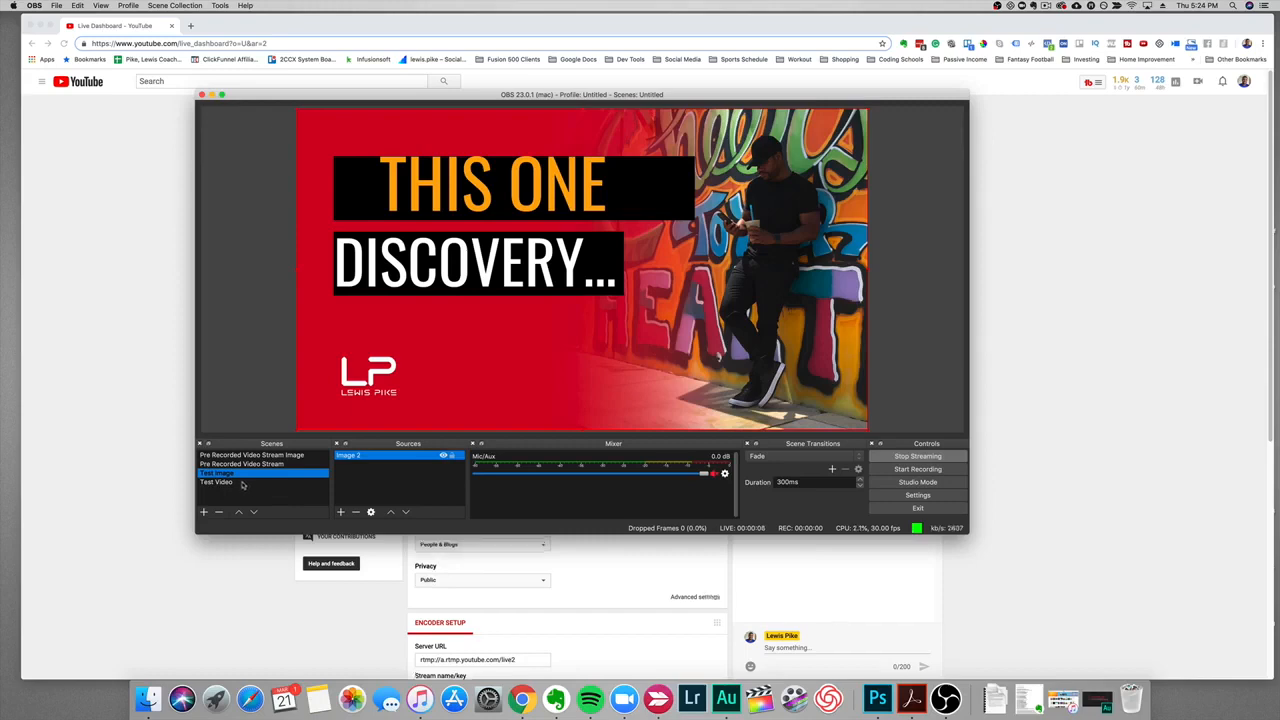
left_click(240, 483)
left_click(1040, 369)
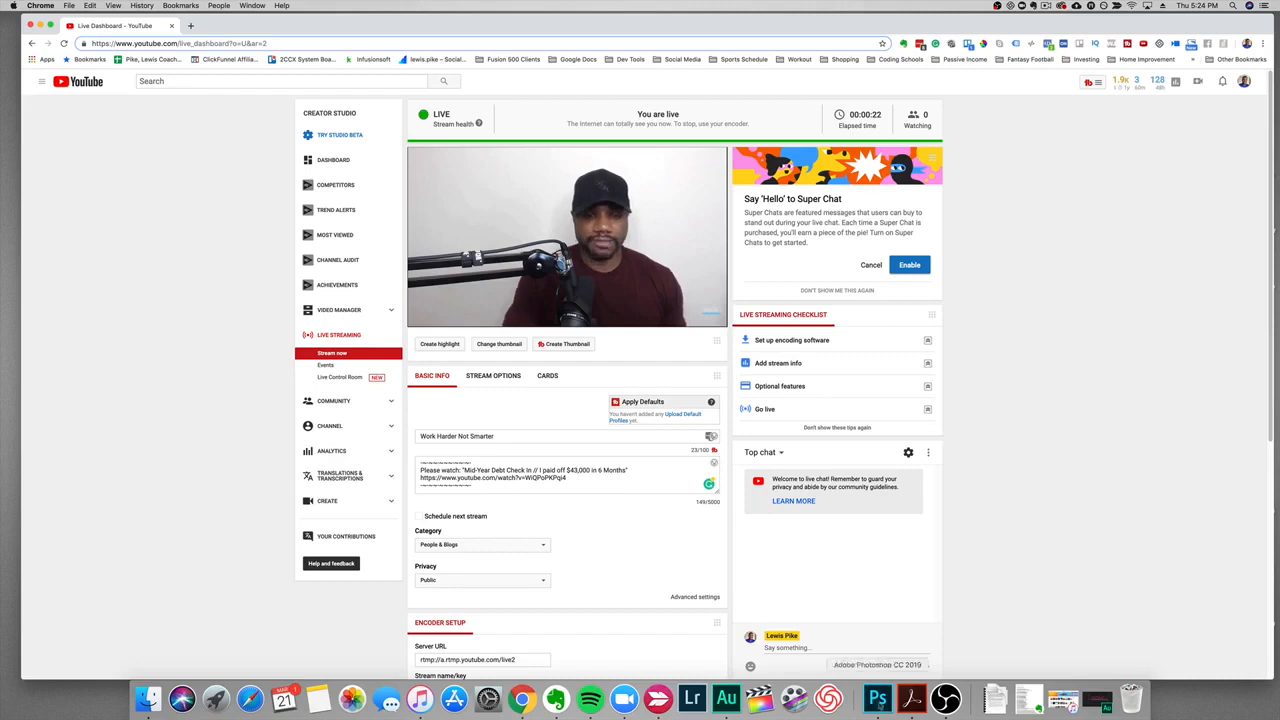
Return to OBS, stop the stream, and check the stream's status on the YouTube live dashboard
left_click(942, 700)
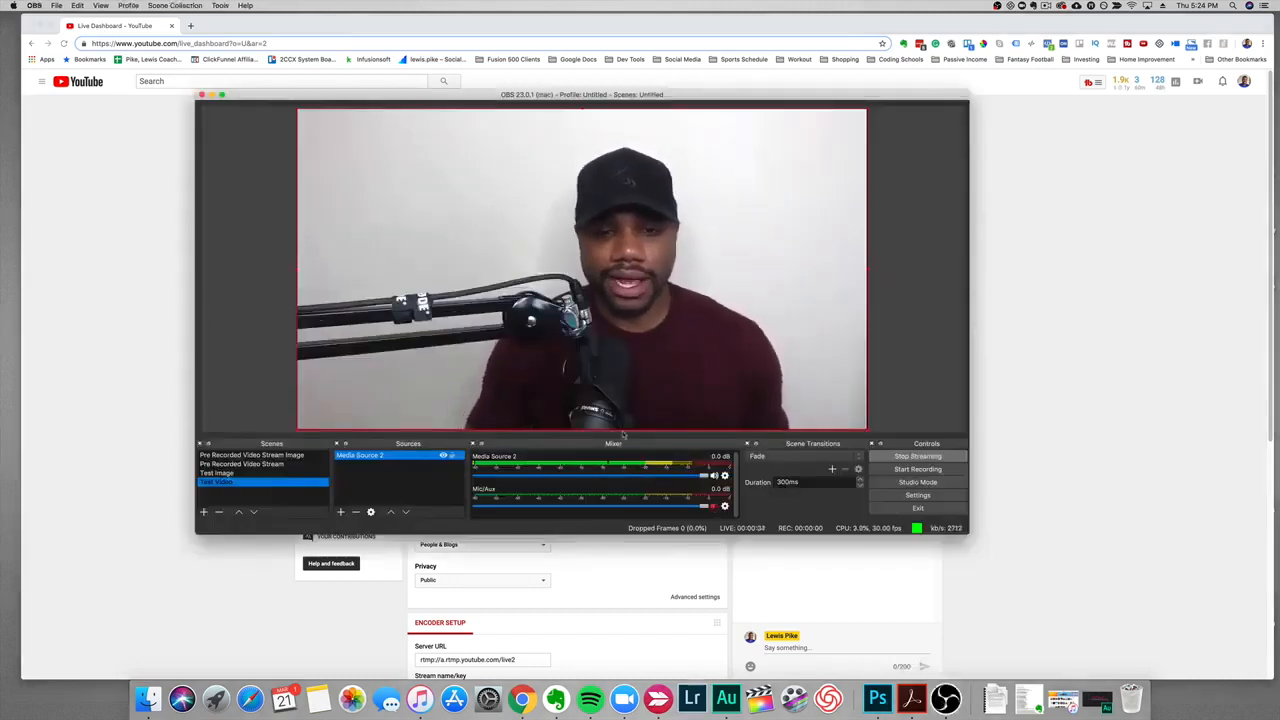
left_click(918, 458)
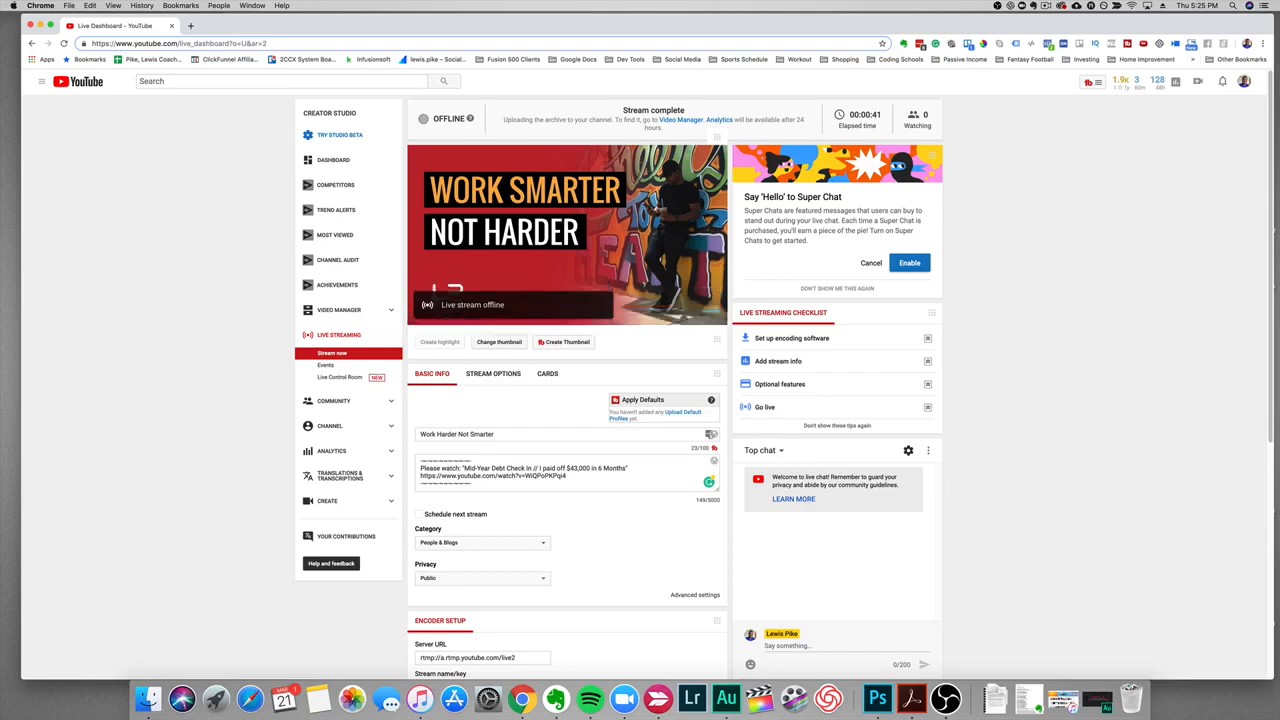
mouse_move(563, 217)
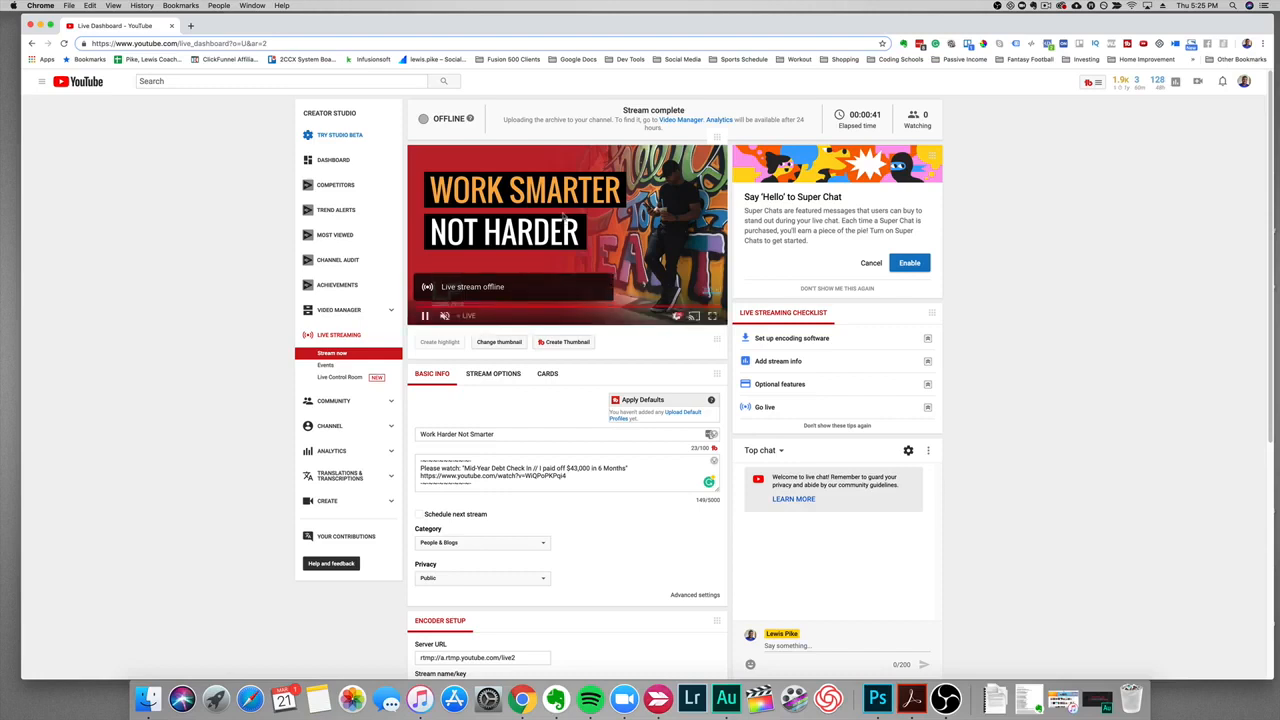